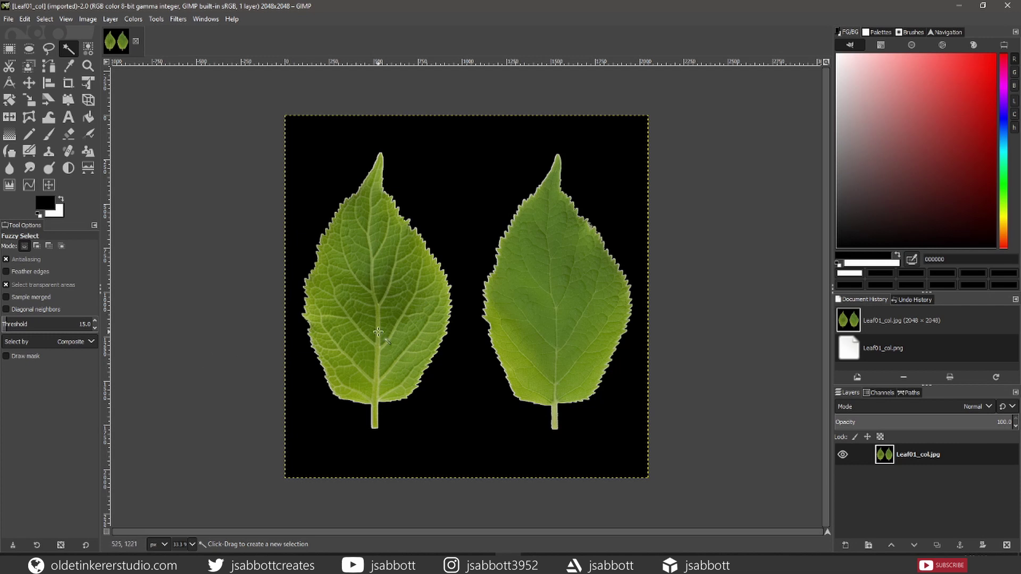
# Crop the GIMP image to the left leaf, leaving a 999×2045 strip.
pyautogui.click(68, 84)
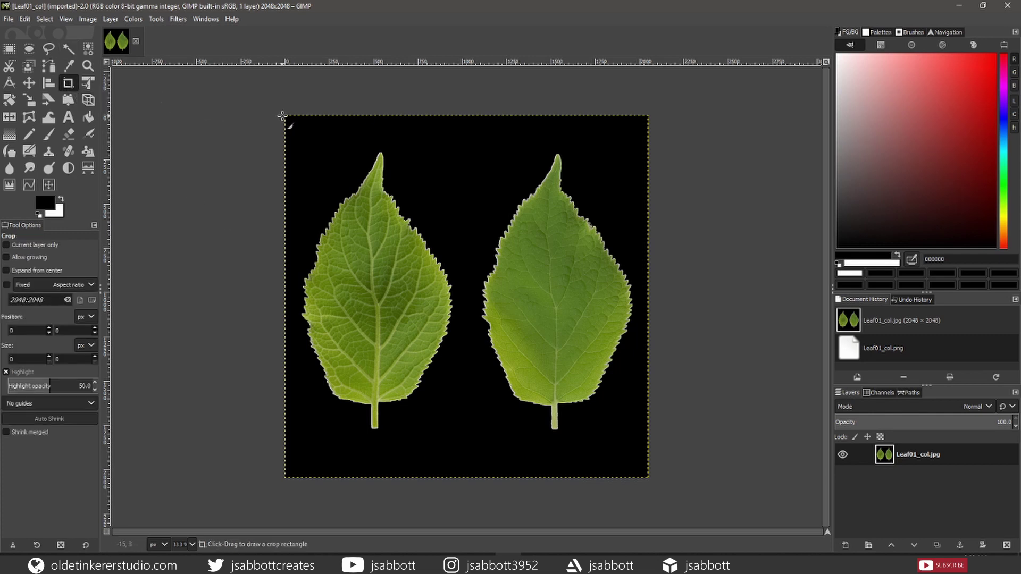
pyautogui.moveTo(282, 115)
pyautogui.mouseDown()
pyautogui.moveTo(452, 479)
pyautogui.moveTo(464, 481)
pyautogui.mouseUp()
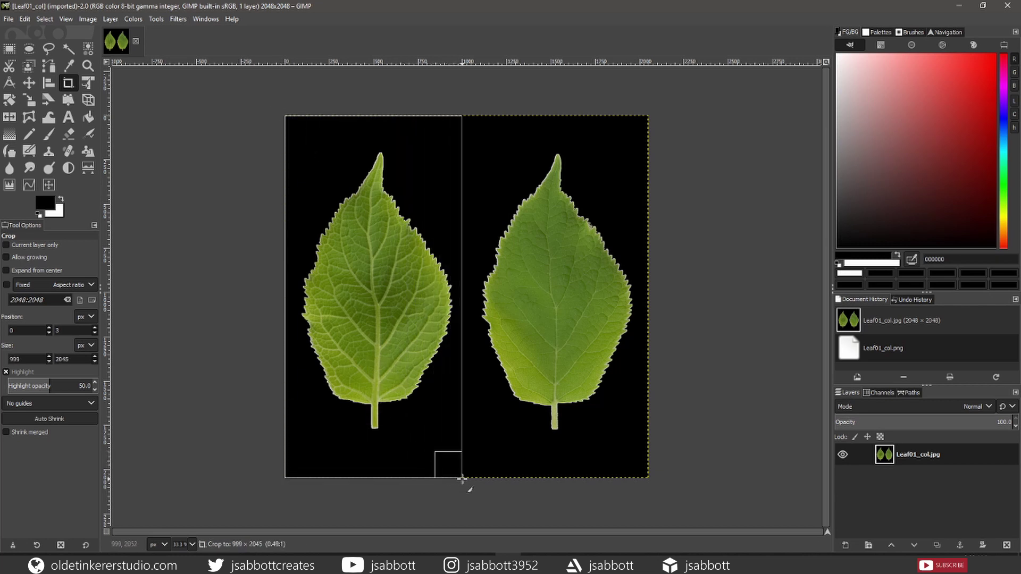
pyautogui.moveTo(461, 479); pyautogui.dragTo(461, 479)
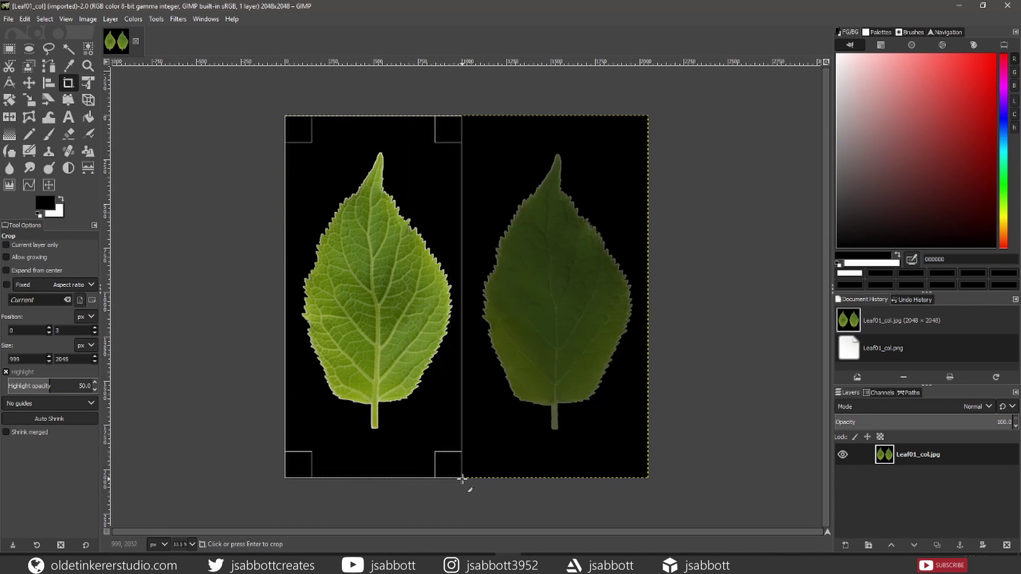
pyautogui.press('Return')
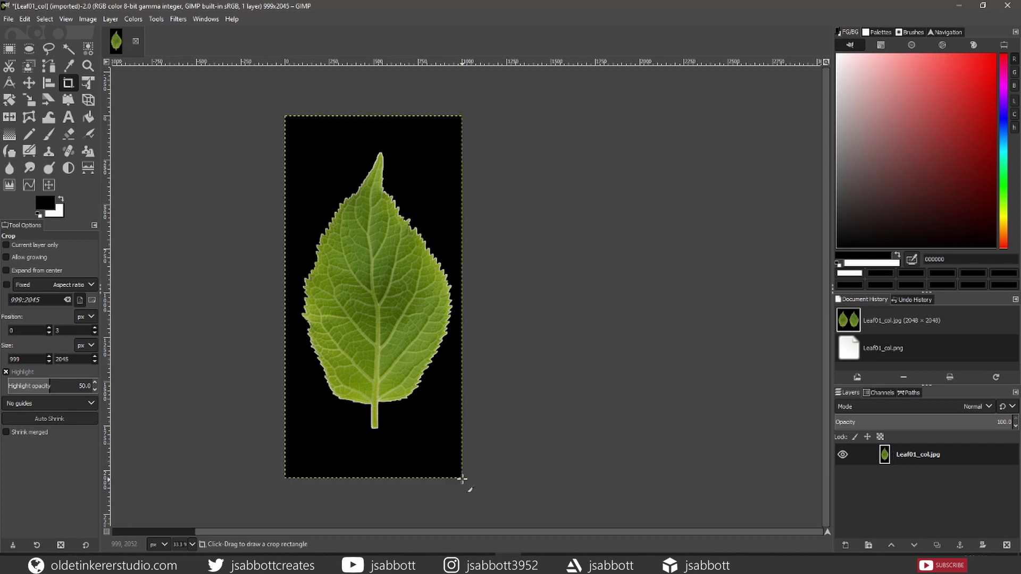
pyautogui.rightClick(937, 461)
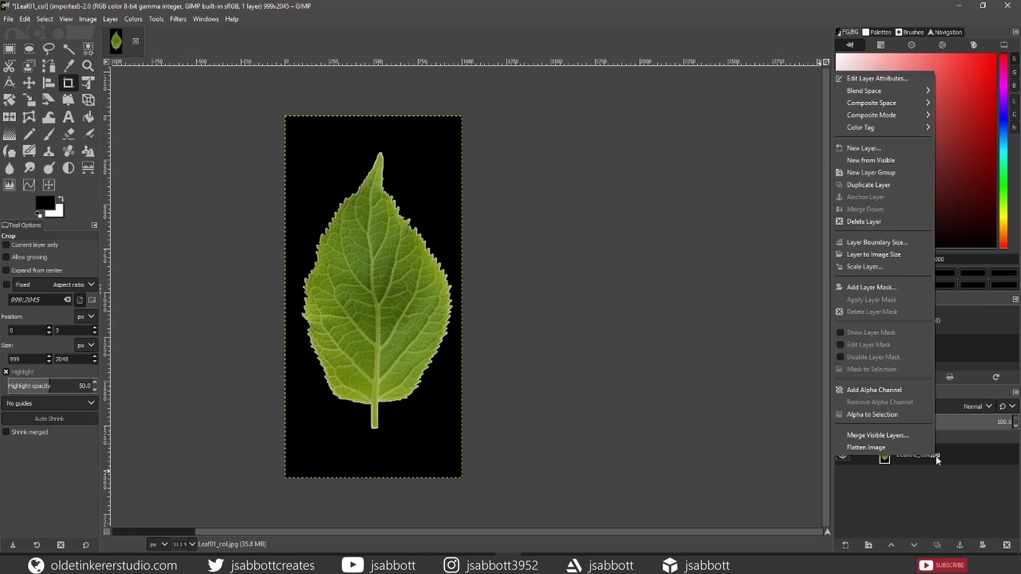
# Add an alpha channel, cut away the fuzzy-selected black background, then select all.
pyautogui.click(876, 391)
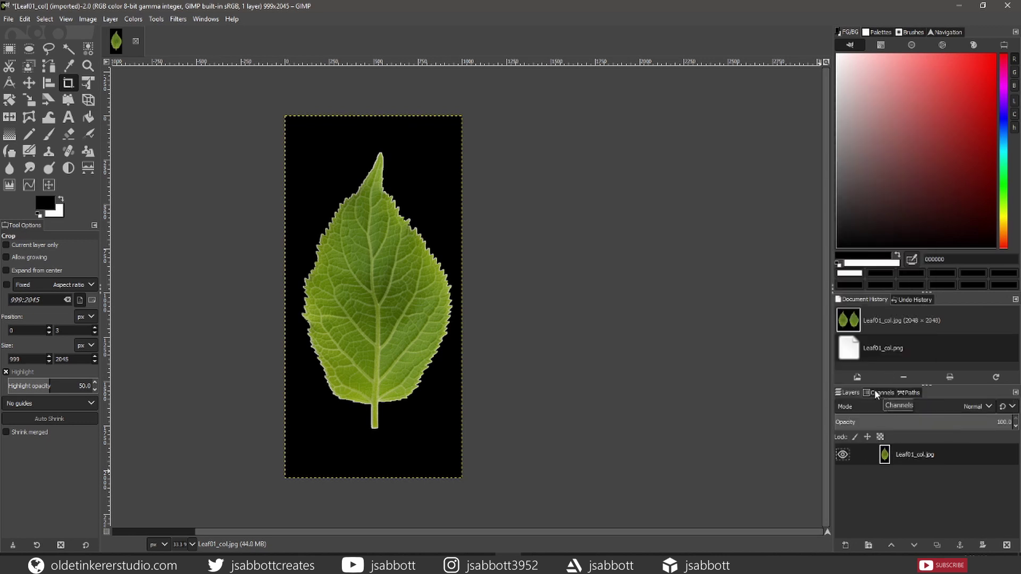
pyautogui.click(68, 53)
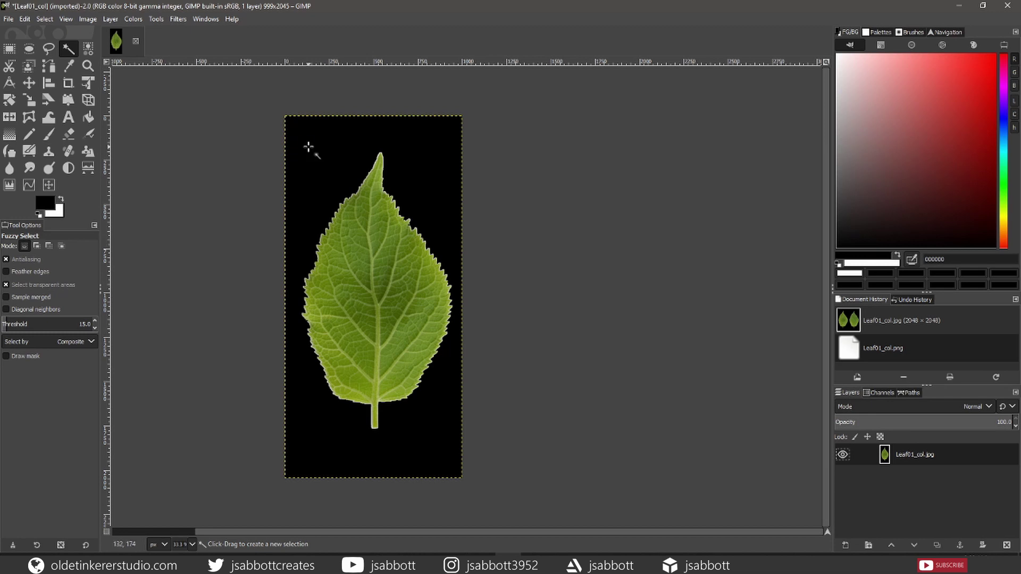
pyautogui.click(307, 147)
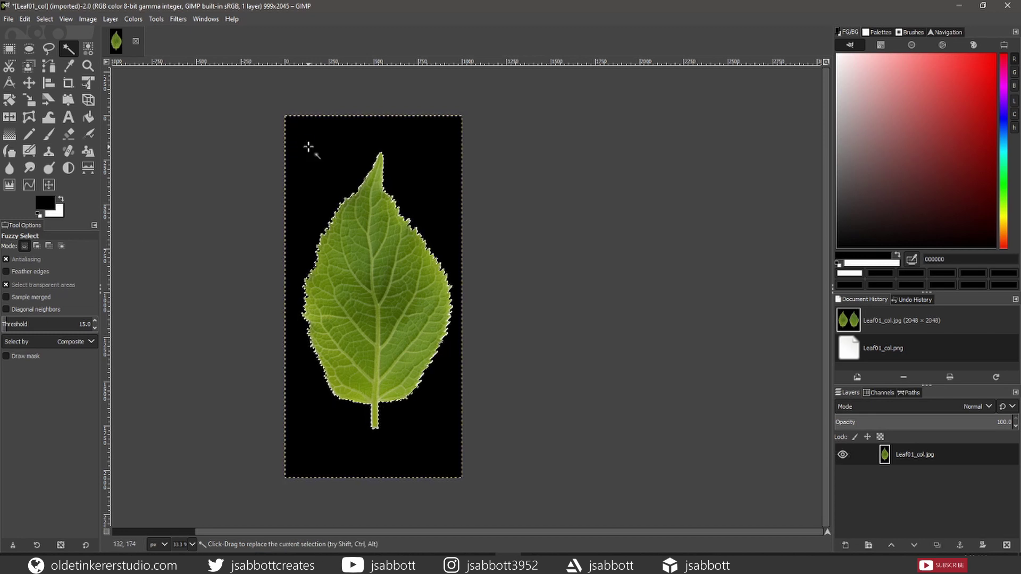
pyautogui.click(25, 19)
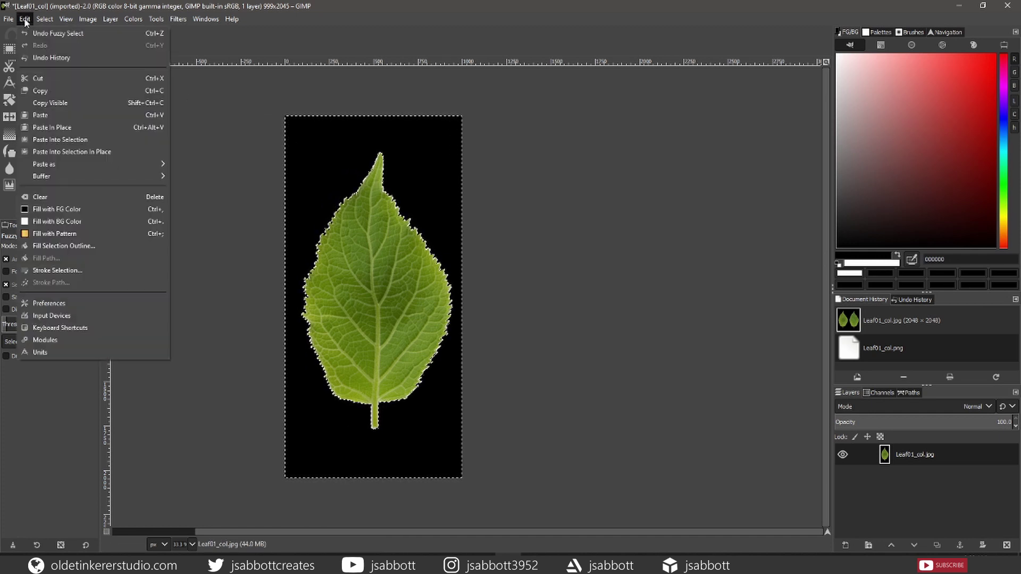
pyautogui.click(47, 77)
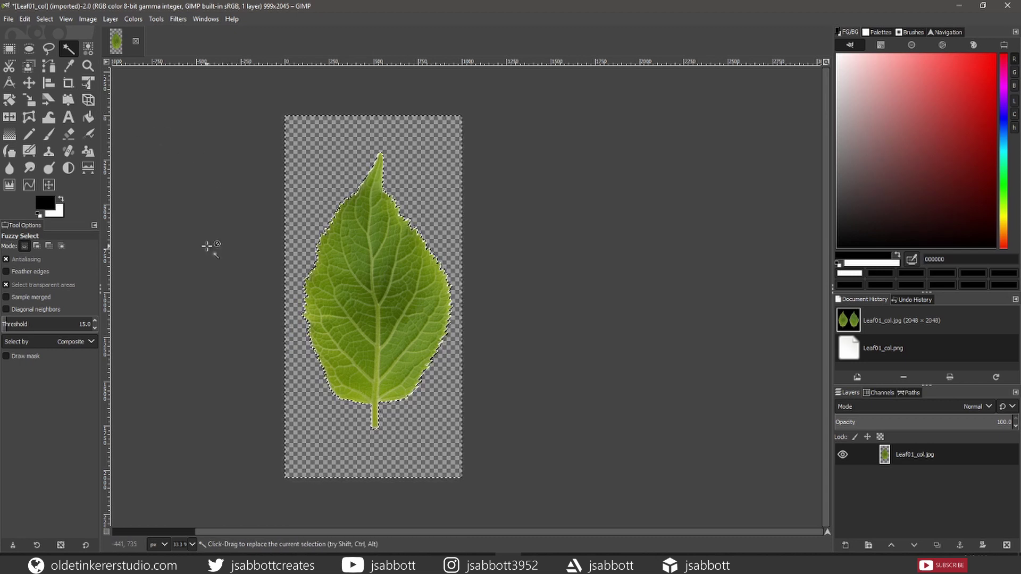
pyautogui.click(46, 20)
pyautogui.click(60, 37)
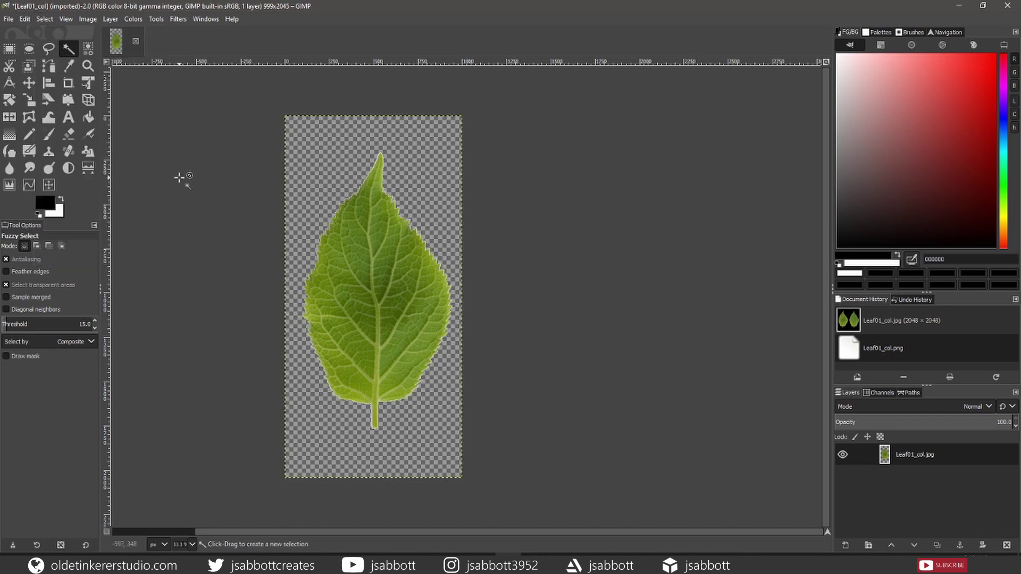
# Bring up Export As for the transparent leaf image, Leaf01_col.png.
pyautogui.click(10, 22)
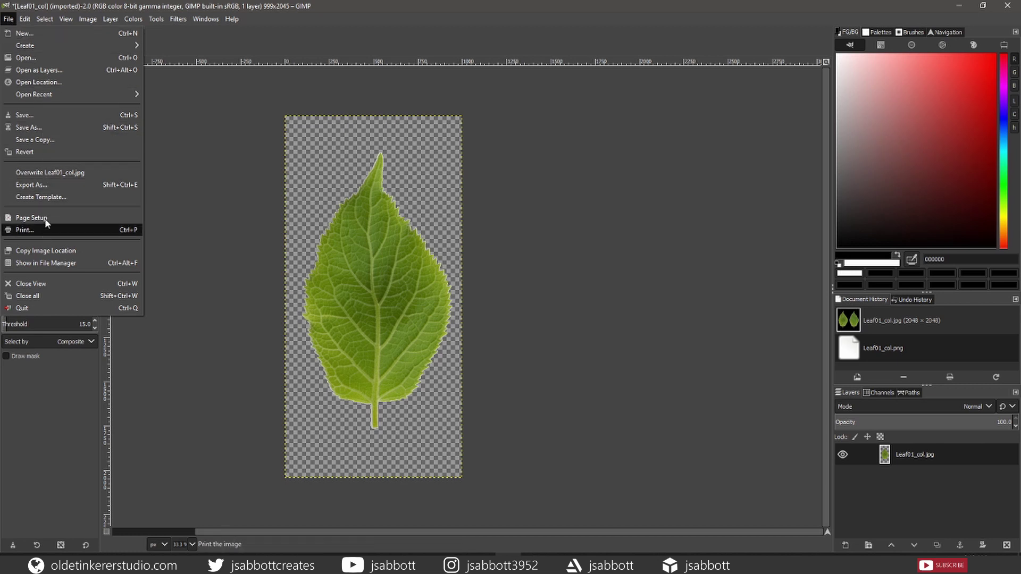
pyautogui.click(50, 185)
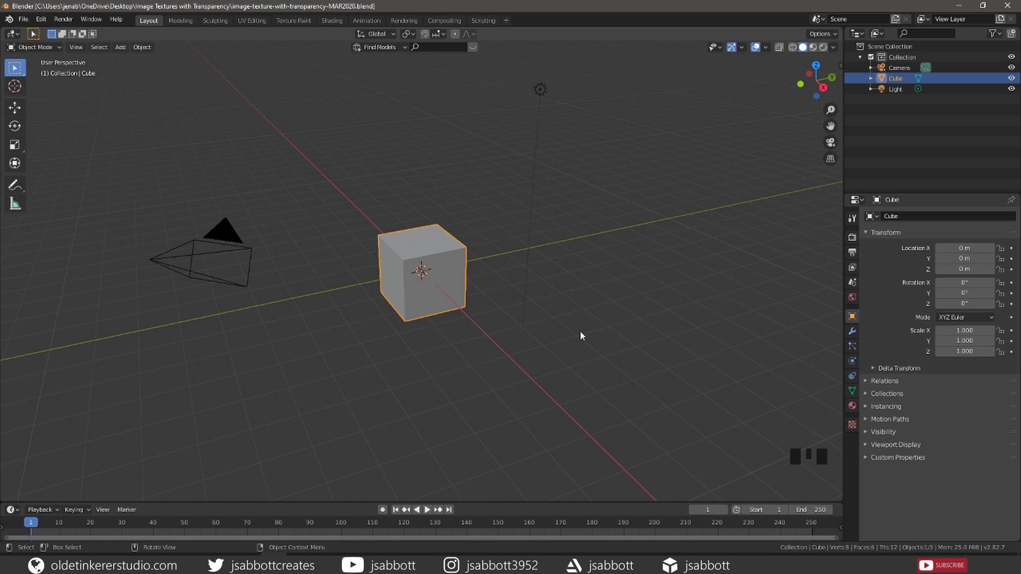
# In an orthographic top view, delete the default cube and add a plane.
pyautogui.press('KP_7')
pyautogui.press('KP_5')
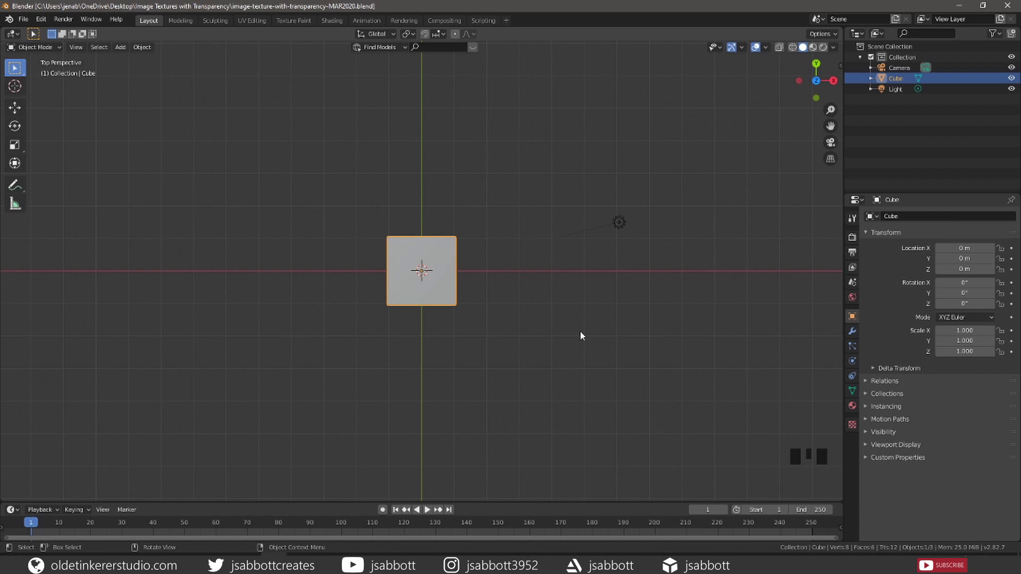
pyautogui.press('x')
pyautogui.click(580, 331)
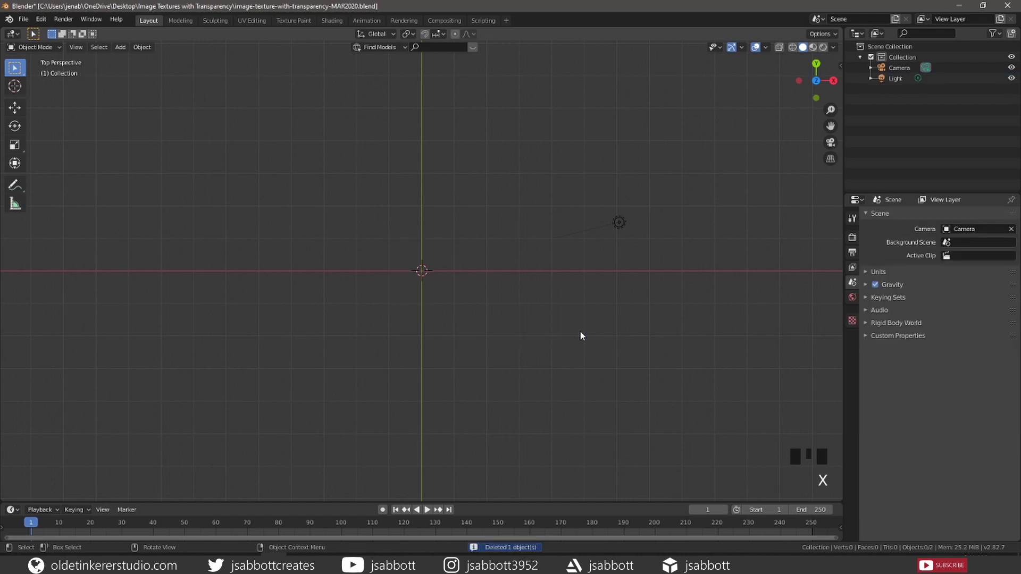
pyautogui.hotkey('shift', 'a')
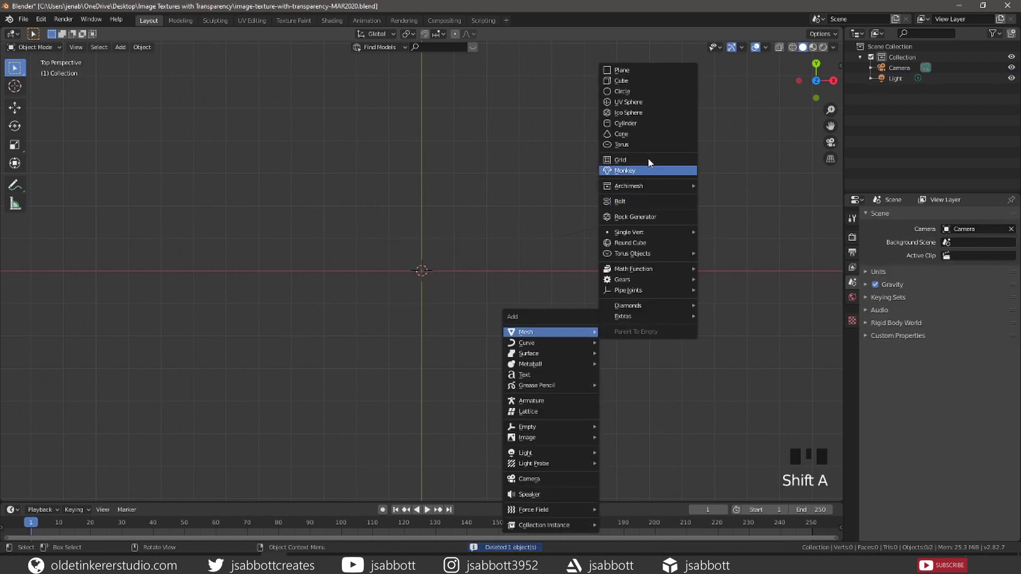
pyautogui.click(639, 70)
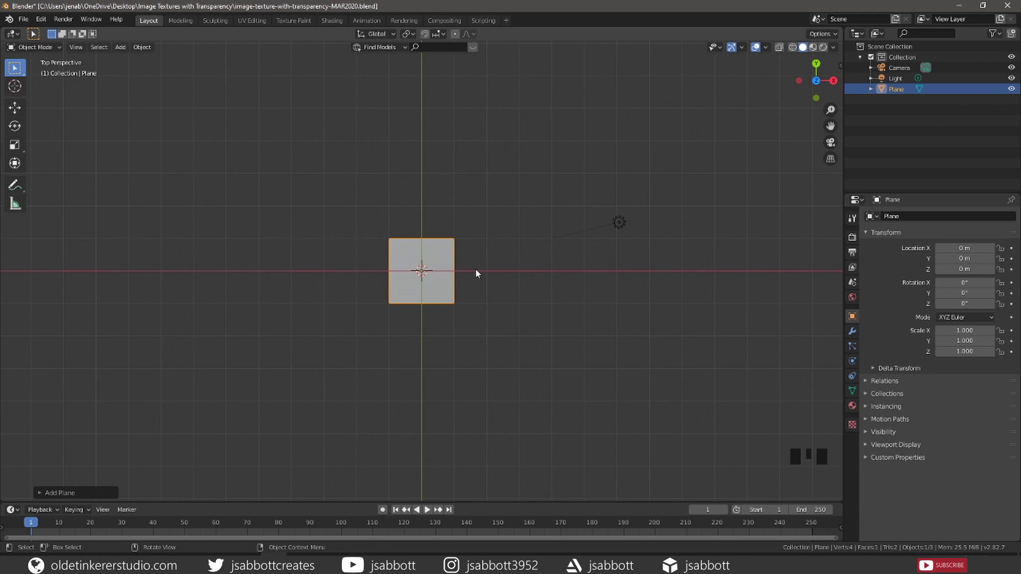
# Scale the plane along Y and X into a tall rectangle.
pyautogui.press('s')
pyautogui.press('y')
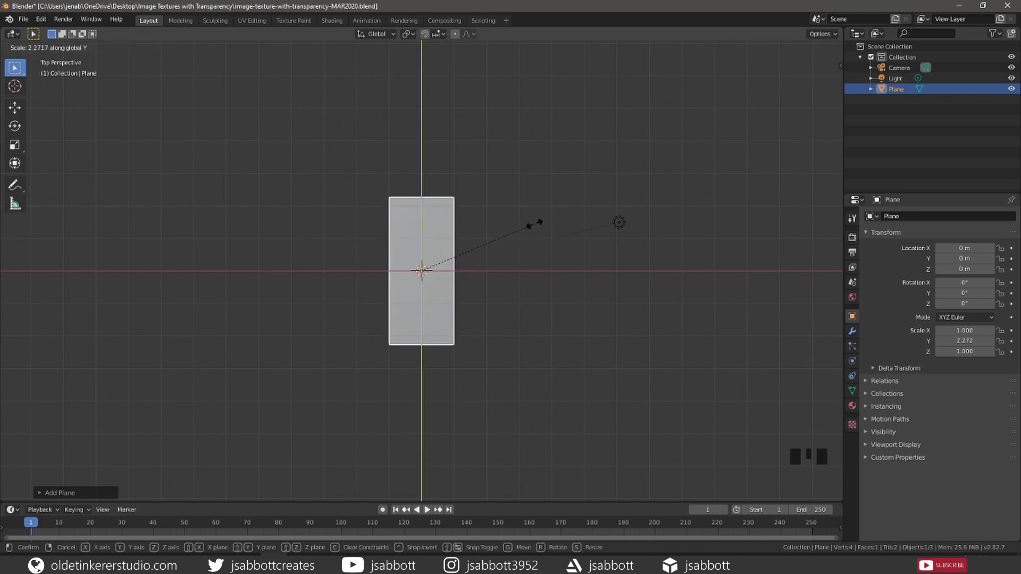
pyautogui.click(534, 224)
pyautogui.press('s')
pyautogui.press('x')
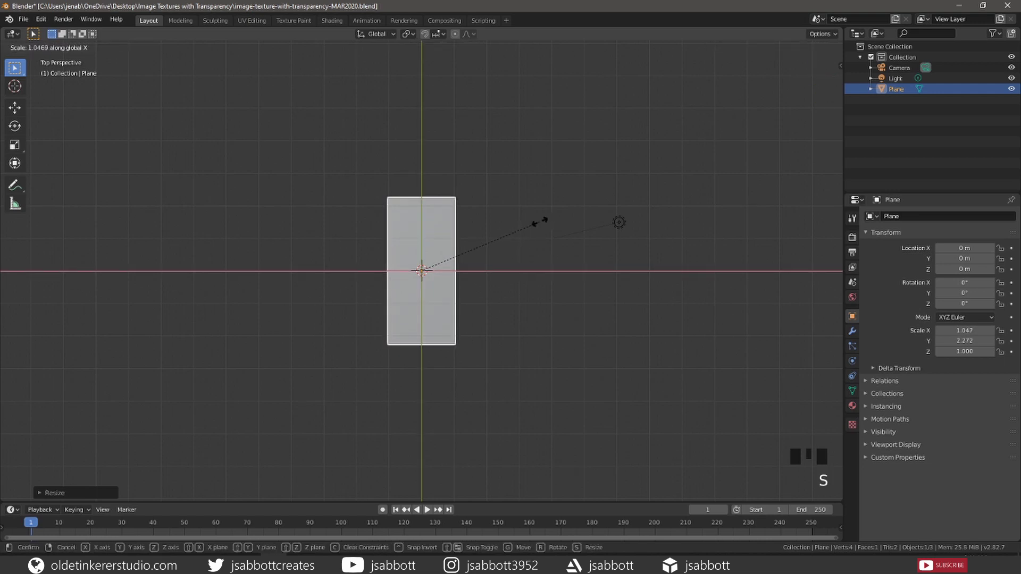
pyautogui.click(544, 222)
pyautogui.press('s')
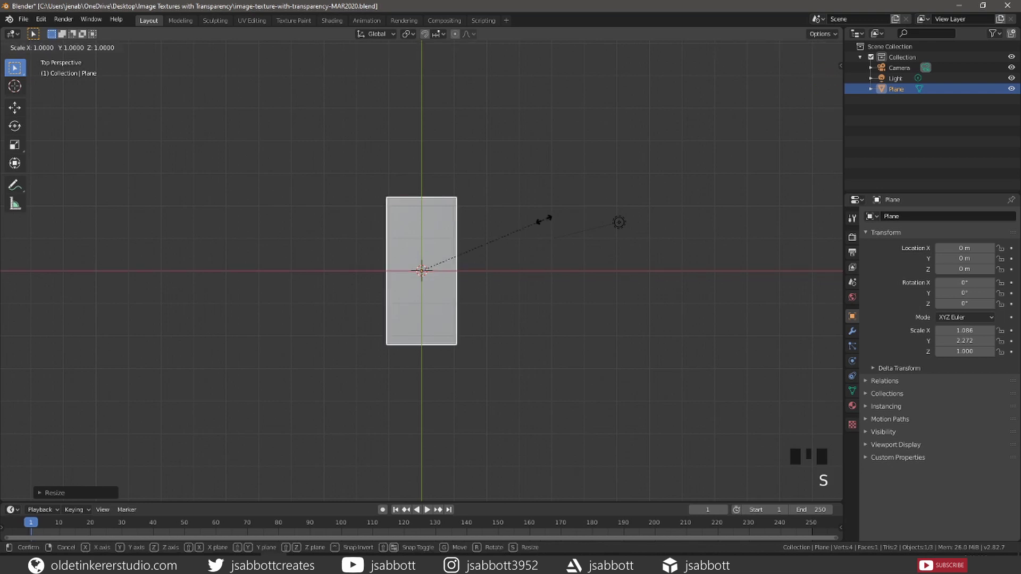
pyautogui.press('y')
pyautogui.click(547, 220)
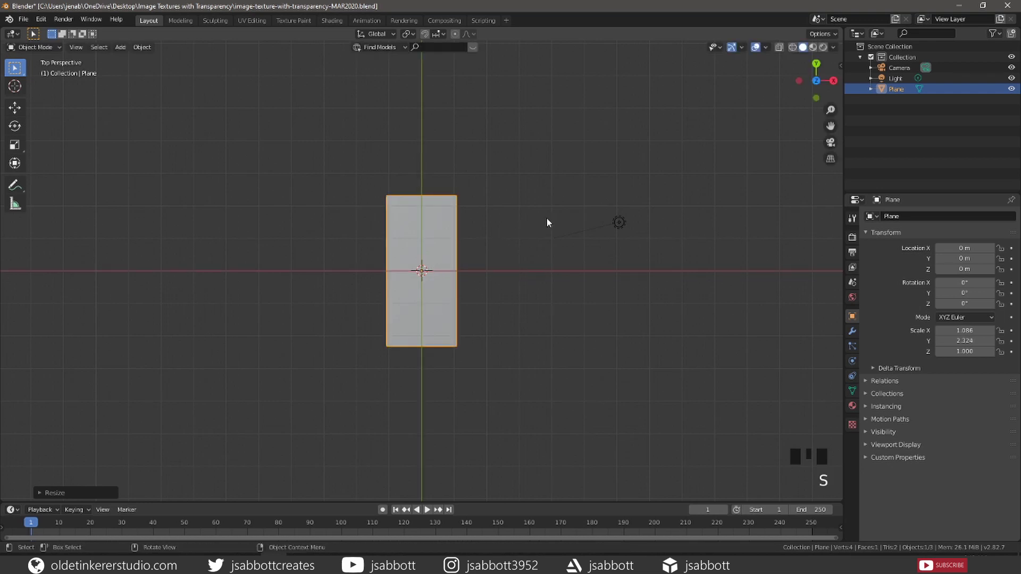
# Create a new material named 'leaf' for the plane in the Shading workspace.
pyautogui.click(332, 20)
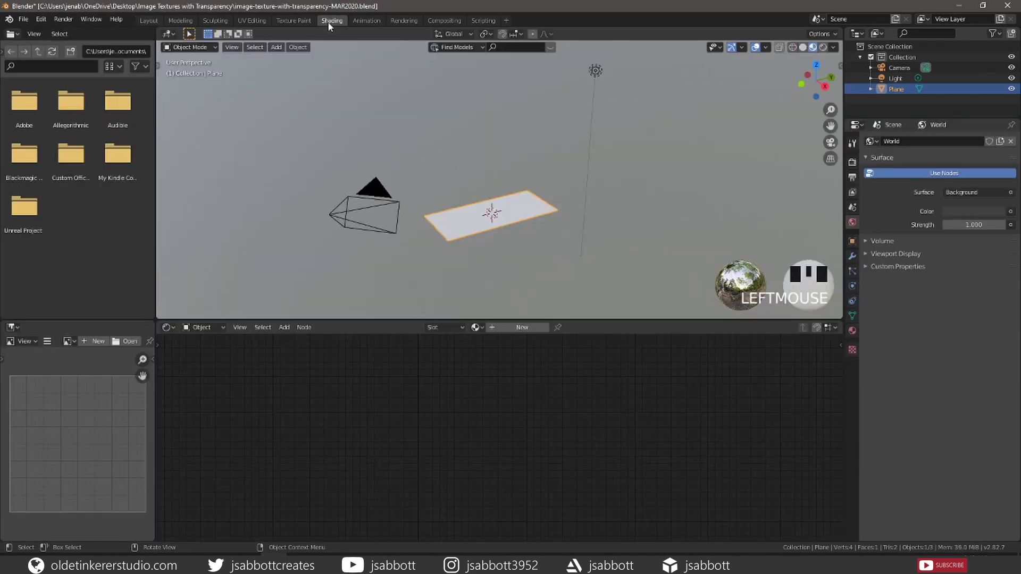
pyautogui.click(522, 328)
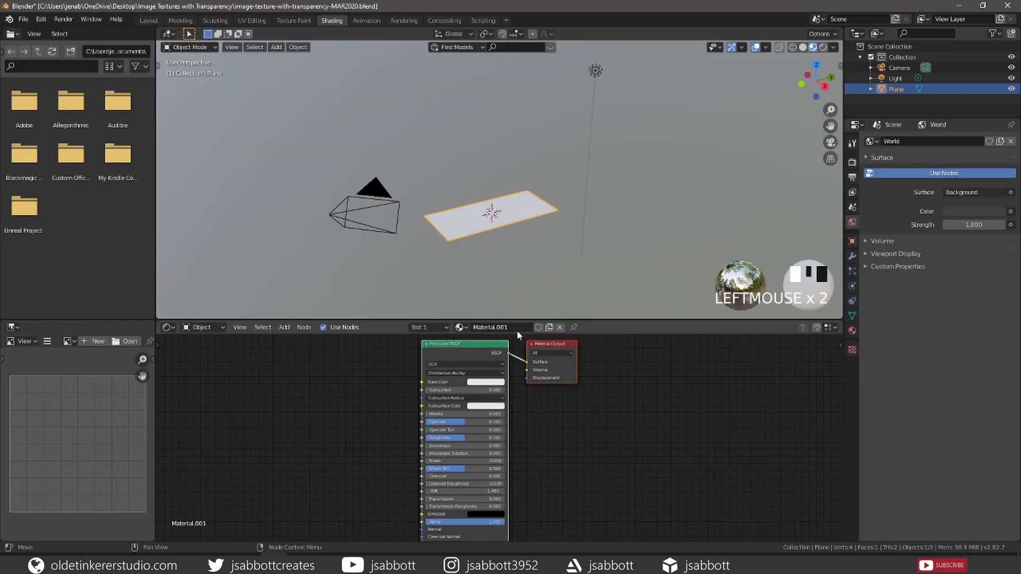
pyautogui.doubleClick(515, 327)
pyautogui.write('leaf')
pyautogui.press('Return')
# Add an Image Texture node wired into Base Color, then switch to UV Editing.
pyautogui.hotkey('shift', 'a')
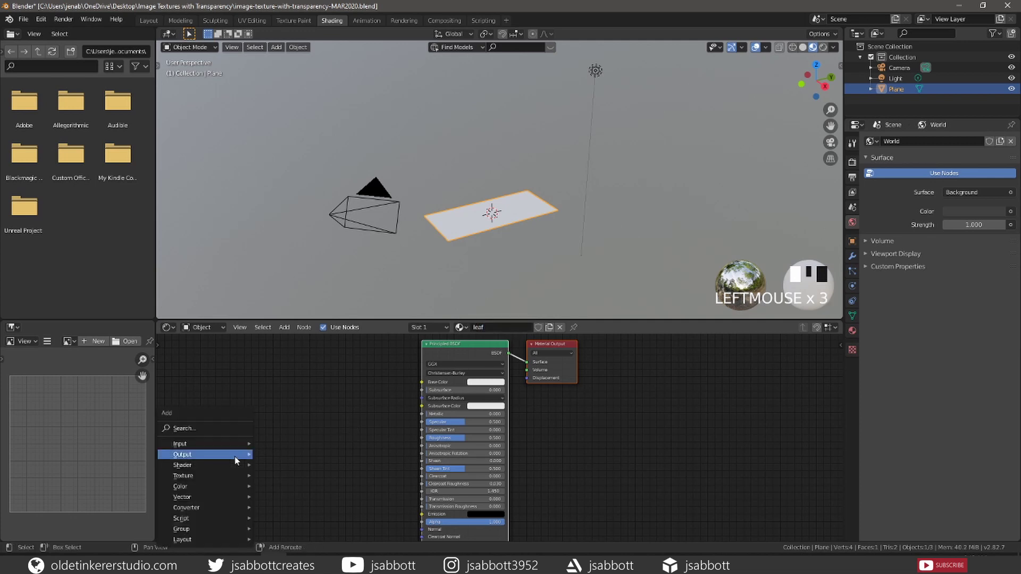
pyautogui.moveTo(206, 475)
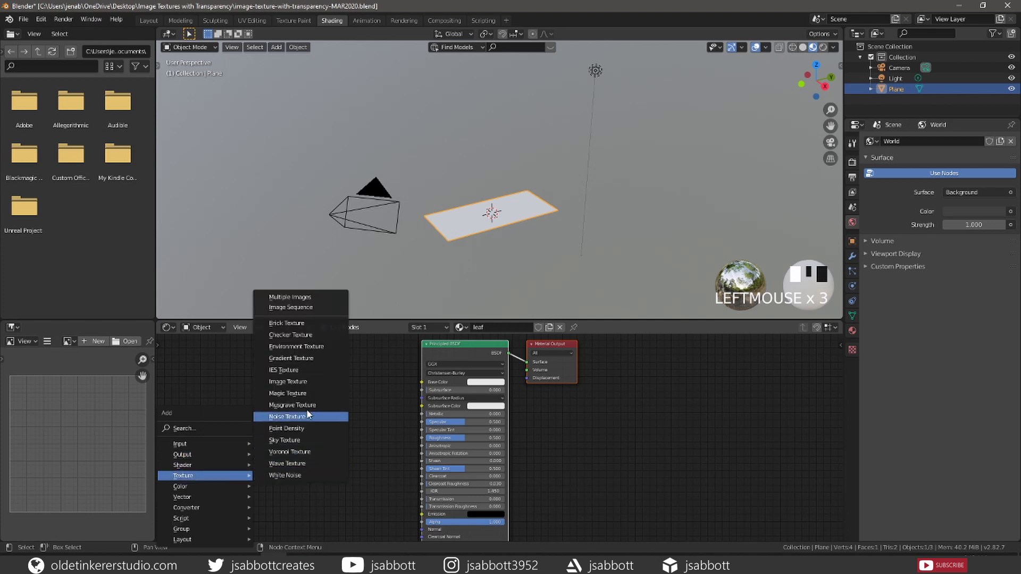
pyautogui.click(308, 386)
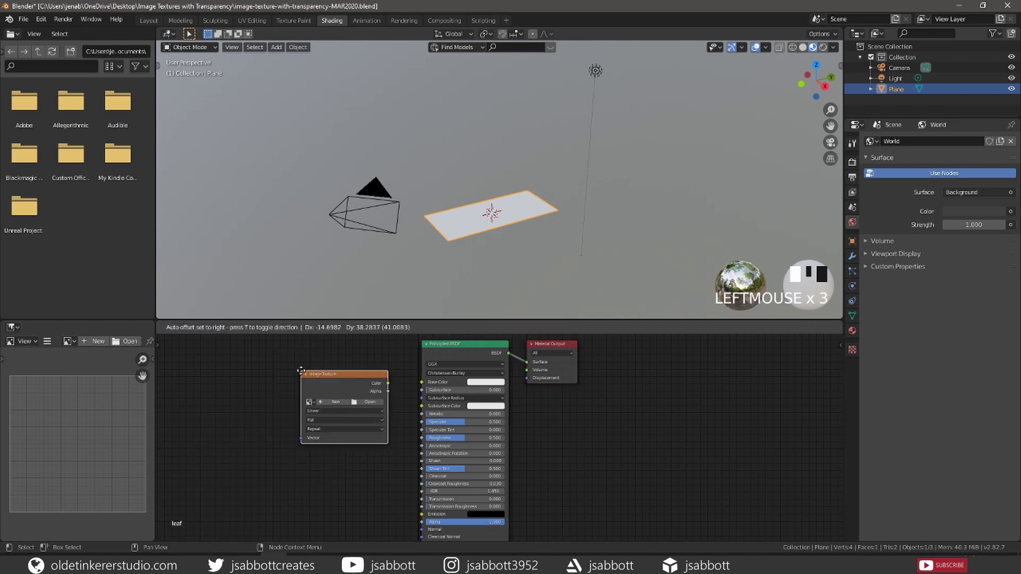
pyautogui.click(301, 371)
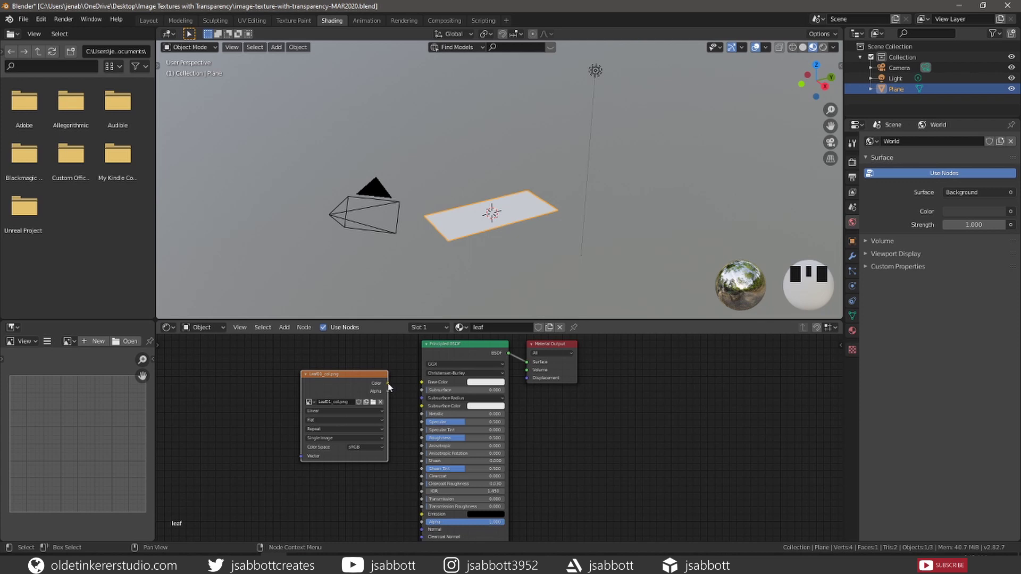
pyautogui.moveTo(389, 384); pyautogui.dragTo(395, 389)
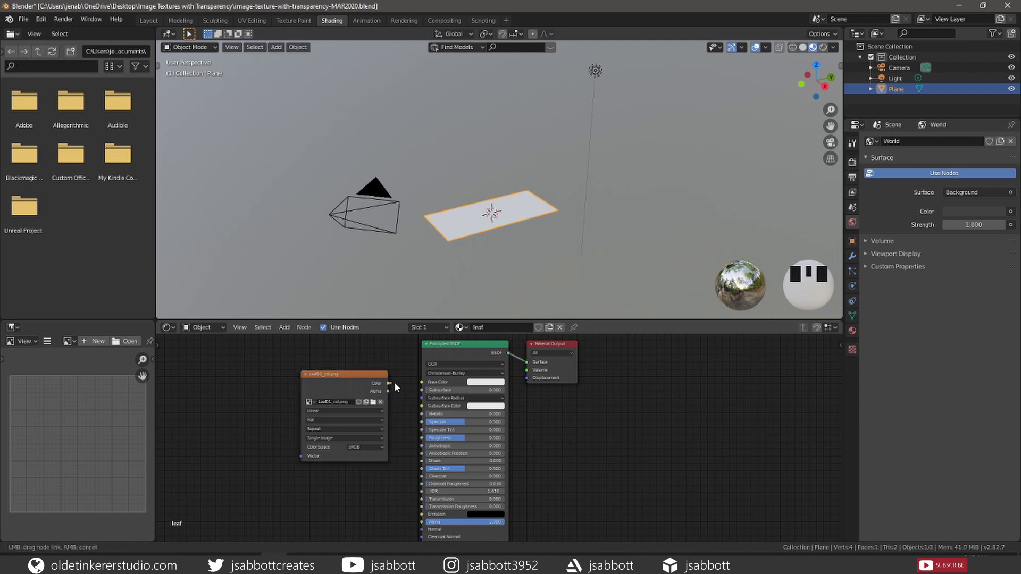
pyautogui.moveTo(420, 378); pyautogui.dragTo(422, 382)
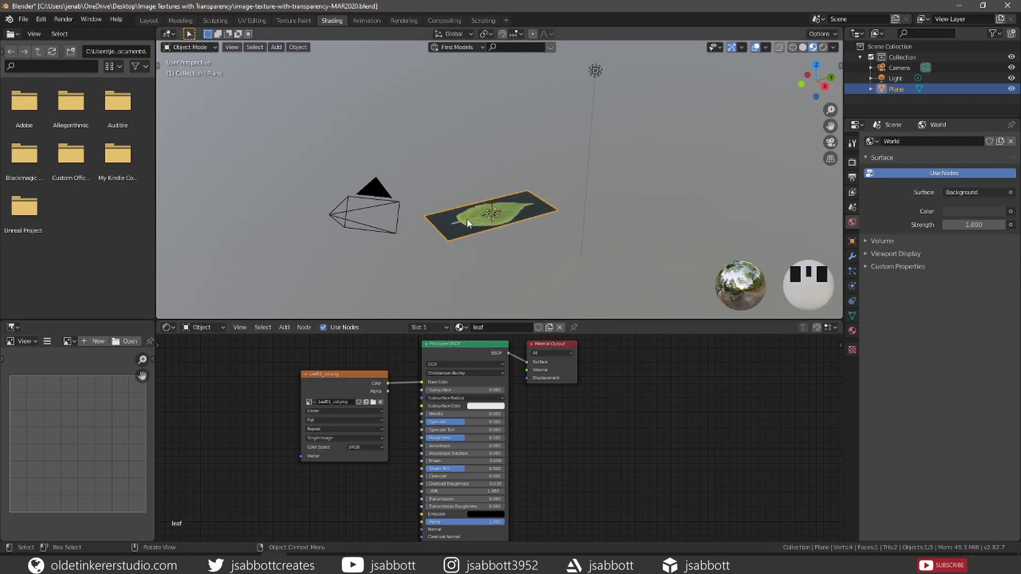
pyautogui.moveTo(523, 231); pyautogui.dragTo(544, 264, button='middle')
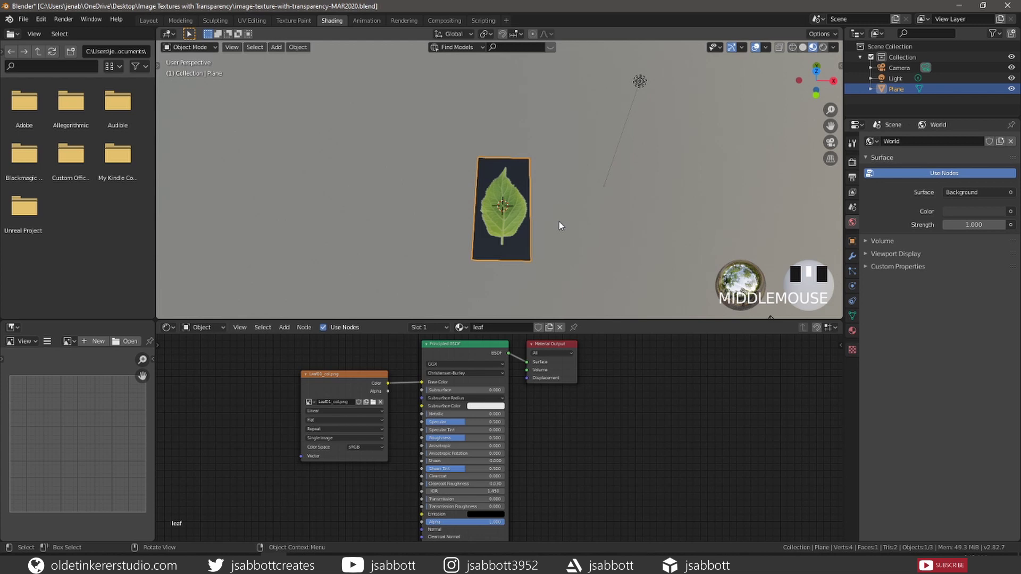
pyautogui.click(252, 19)
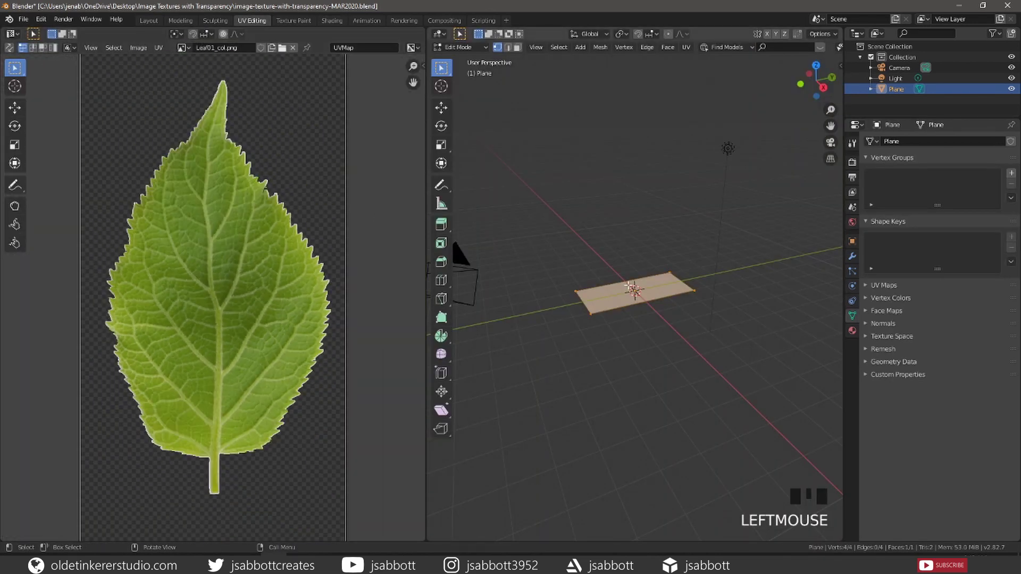
pyautogui.scroll(-2, 240, 104)
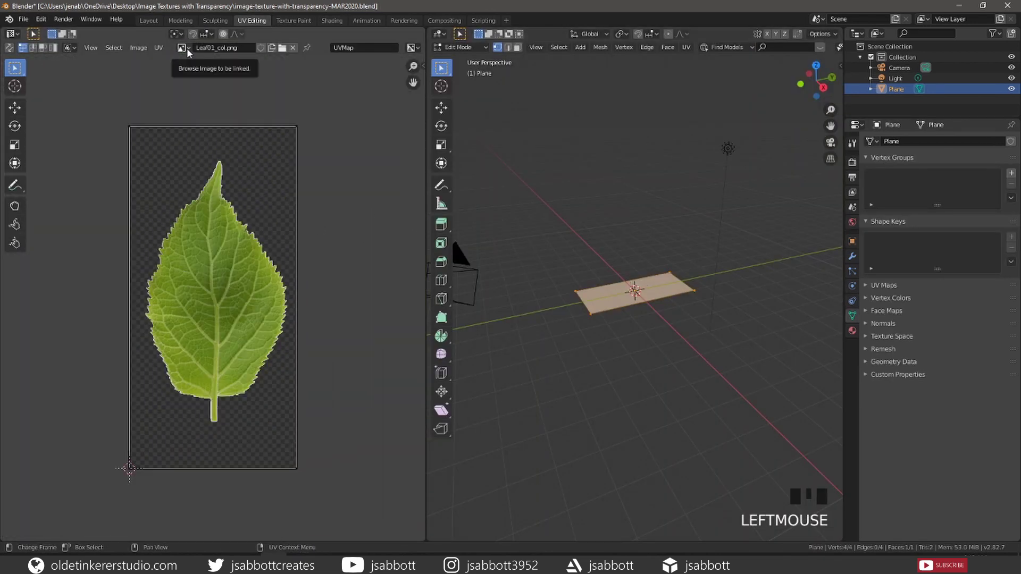
pyautogui.click(185, 48)
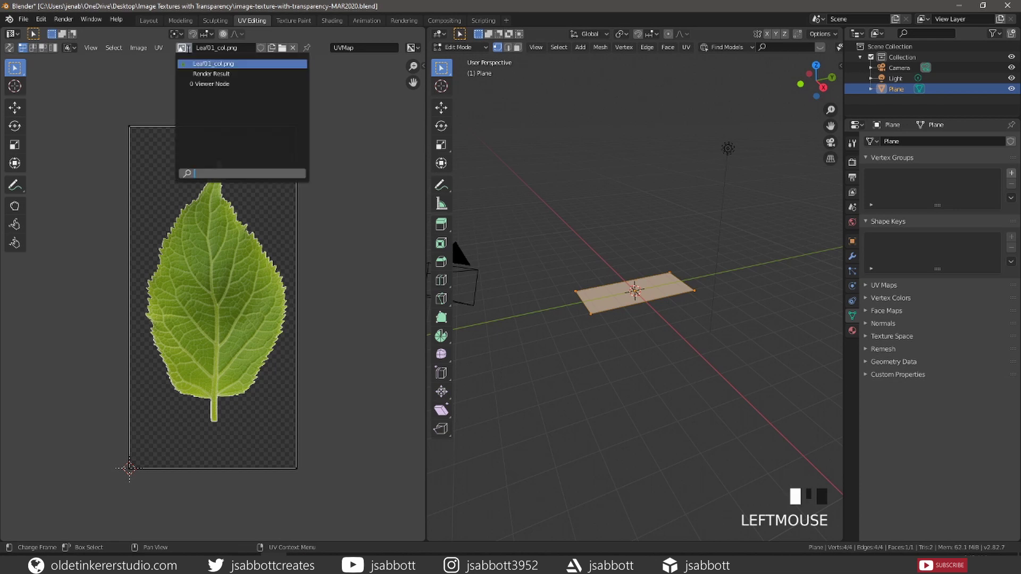
pyautogui.click(212, 63)
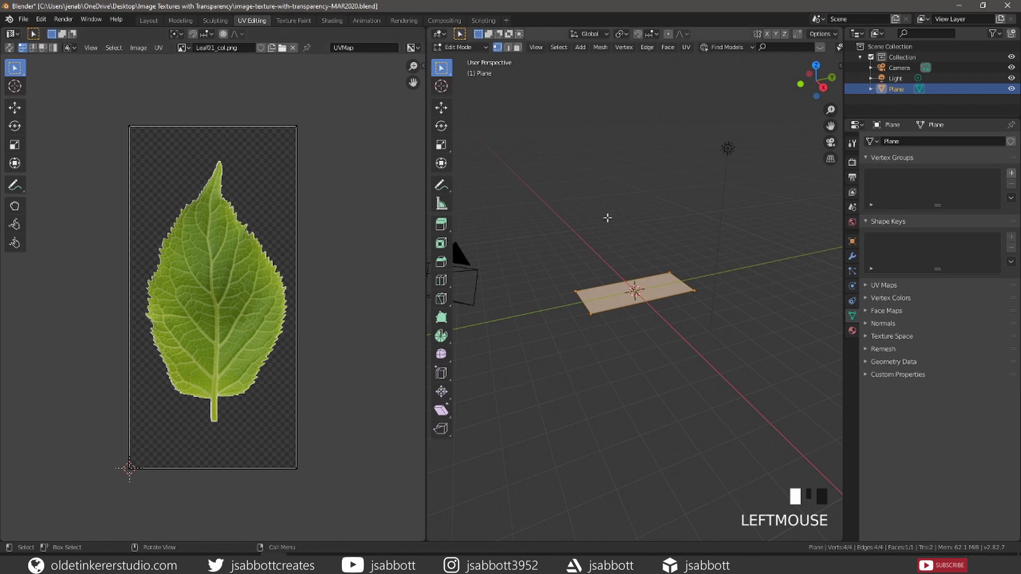
pyautogui.moveTo(607, 217); pyautogui.dragTo(697, 304, button='middle')
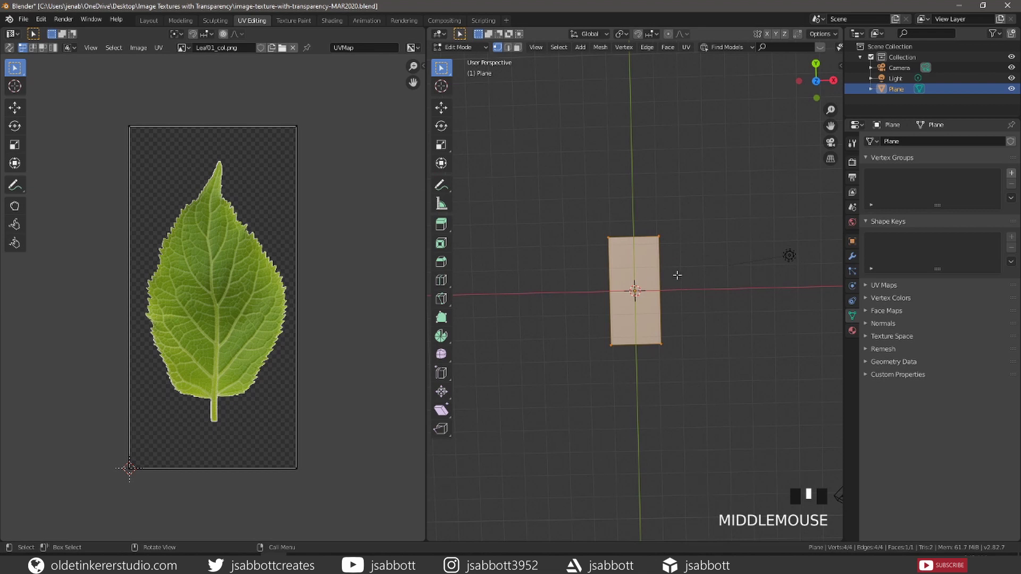
pyautogui.press('Tab')
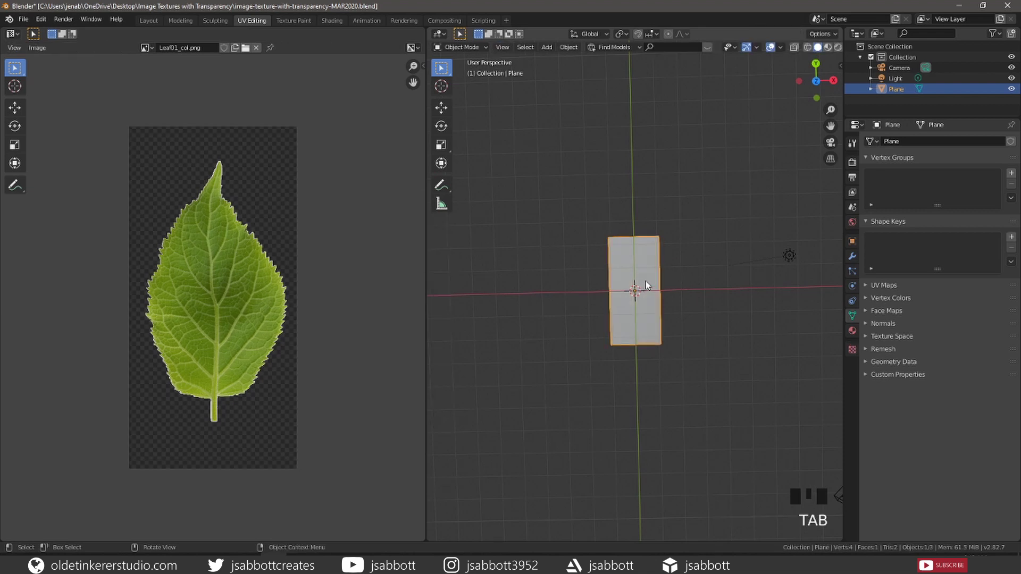
# Apply the plane's scale with Ctrl+A, then go back into Edit Mode.
pyautogui.hotkey('ctrl', 'a')
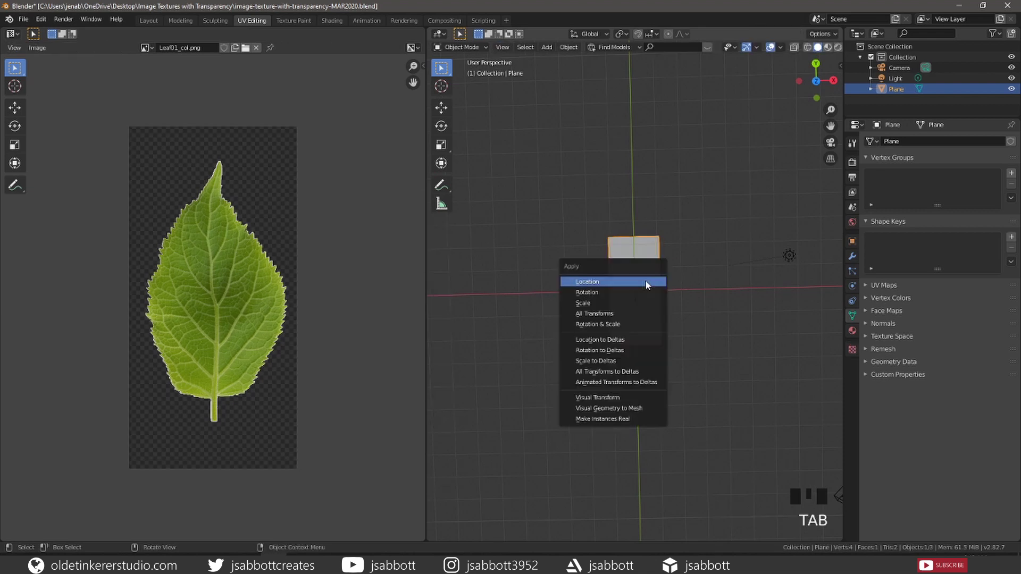
pyautogui.click(646, 303)
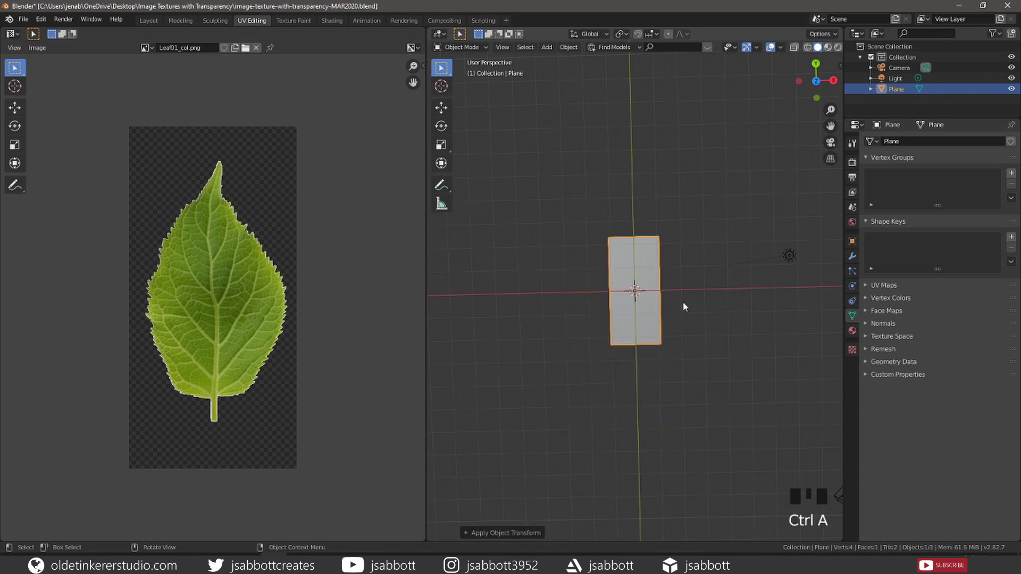
pyautogui.press('Tab')
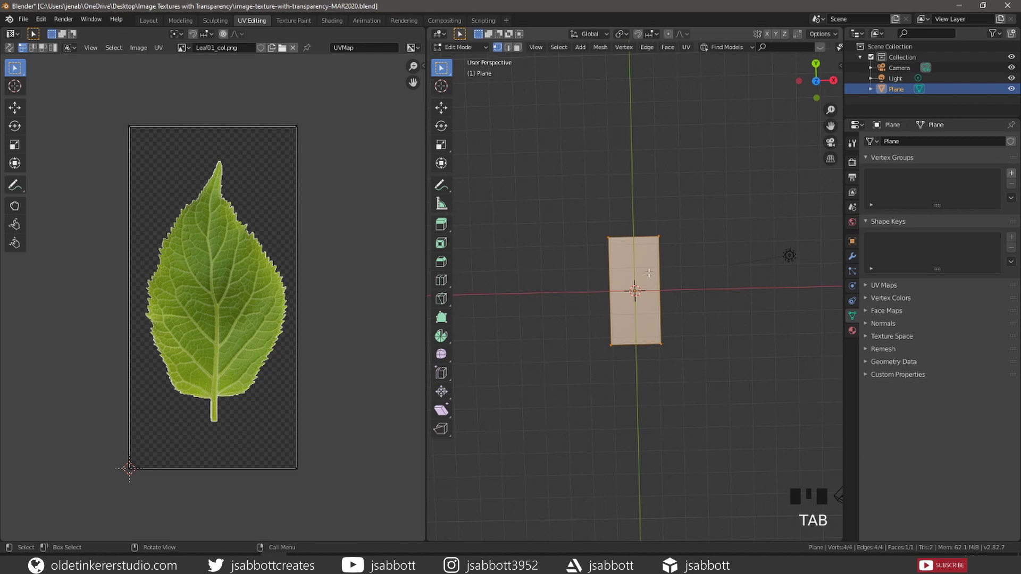
# Unwrap the plane's mesh onto the leaf image.
pyautogui.press('u')
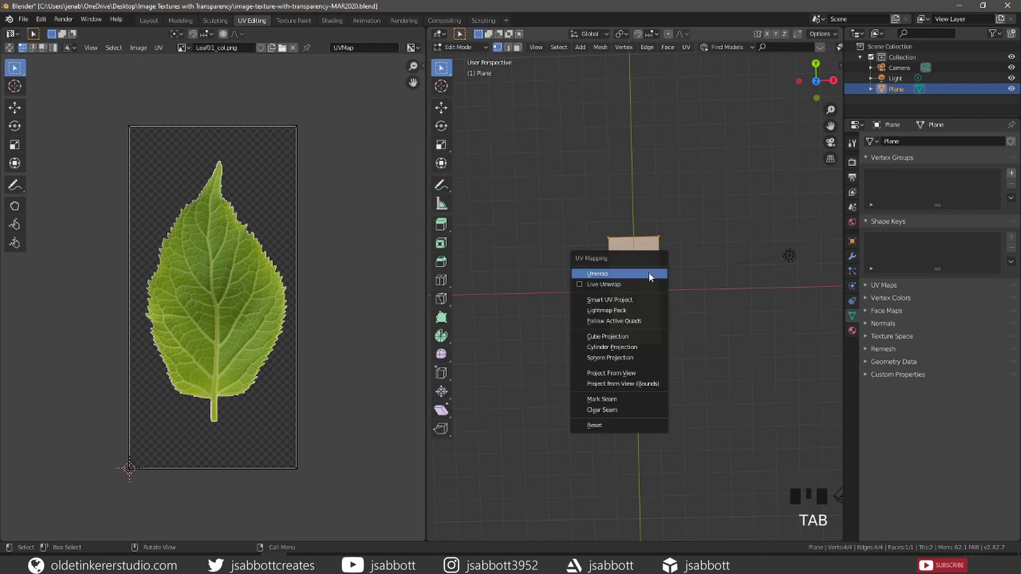
pyautogui.click(649, 274)
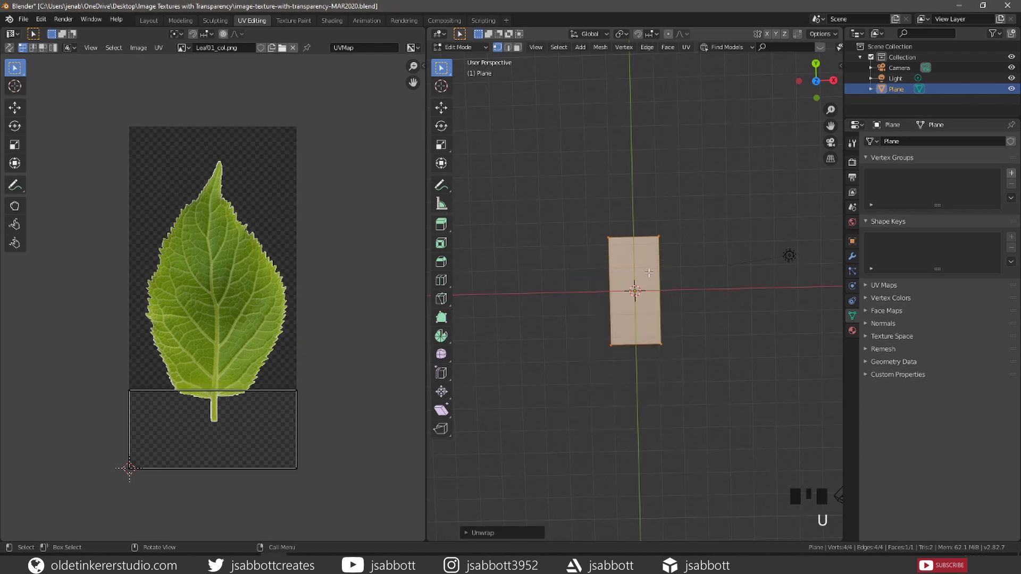
pyautogui.hotkey('ctrl', 'z')
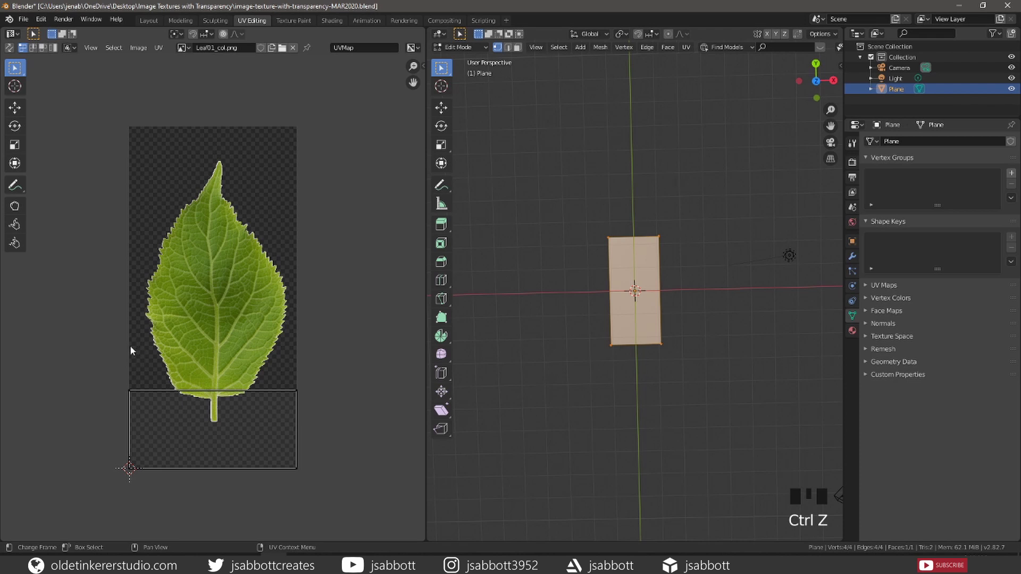
# Move the top UV edge straight up to the image's top, then return to Shading.
pyautogui.press('b')
pyautogui.moveTo(112, 367); pyautogui.dragTo(318, 409)
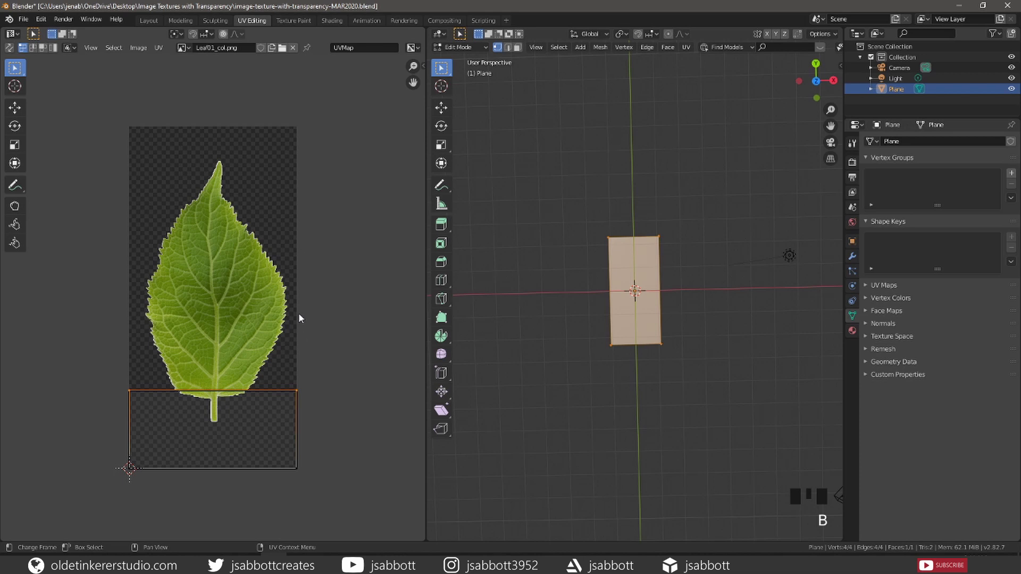
pyautogui.press('g')
pyautogui.press('y')
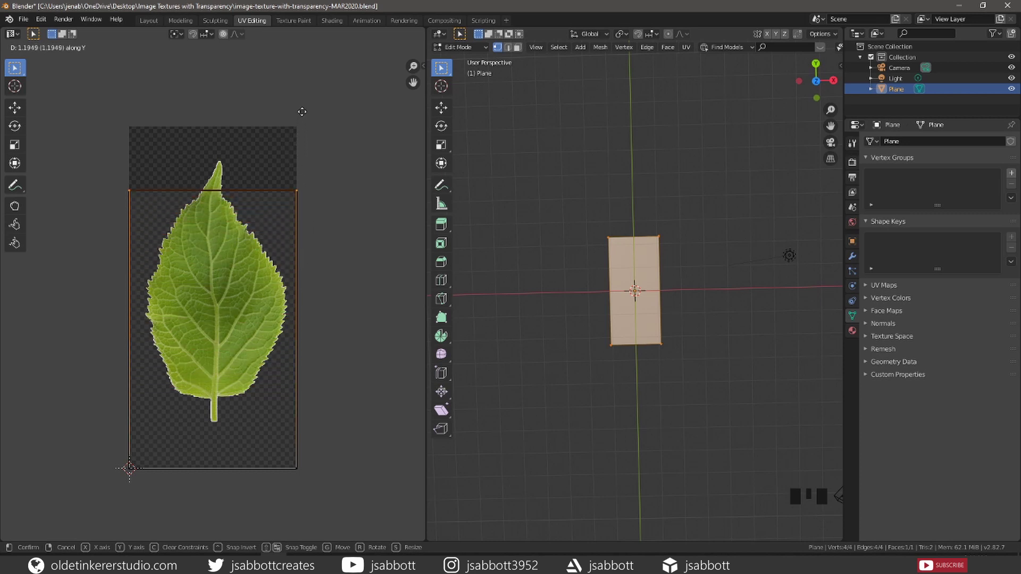
pyautogui.click(302, 47)
pyautogui.click(335, 253)
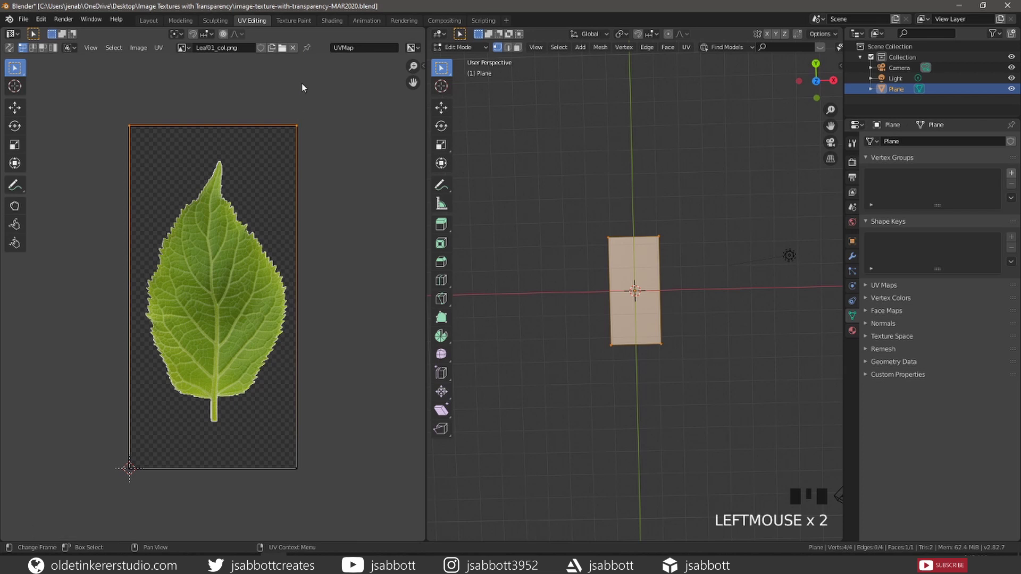
pyautogui.click(333, 21)
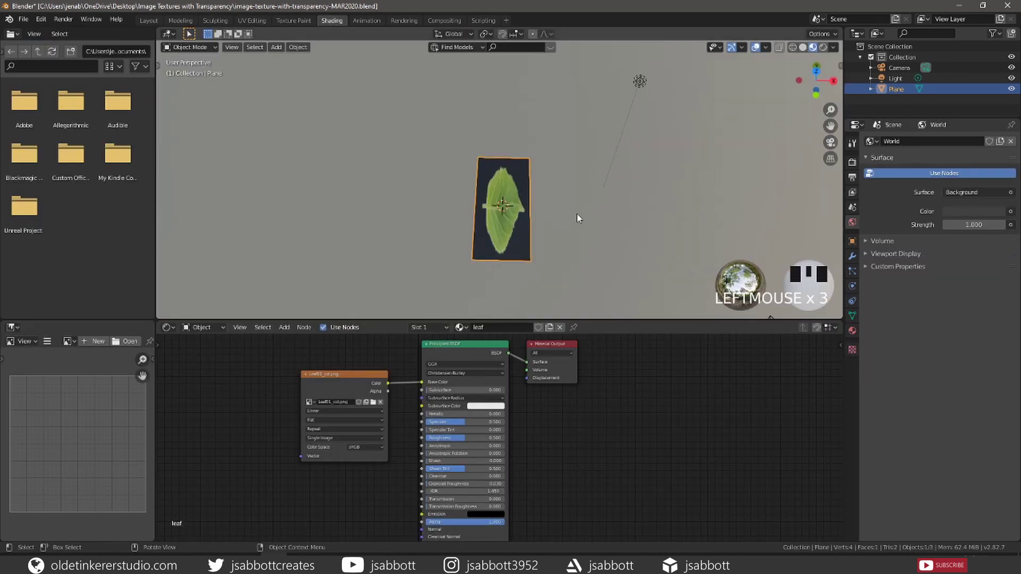
# From top view, widen the plane along X and apply its scale.
pyautogui.press('KP_7')
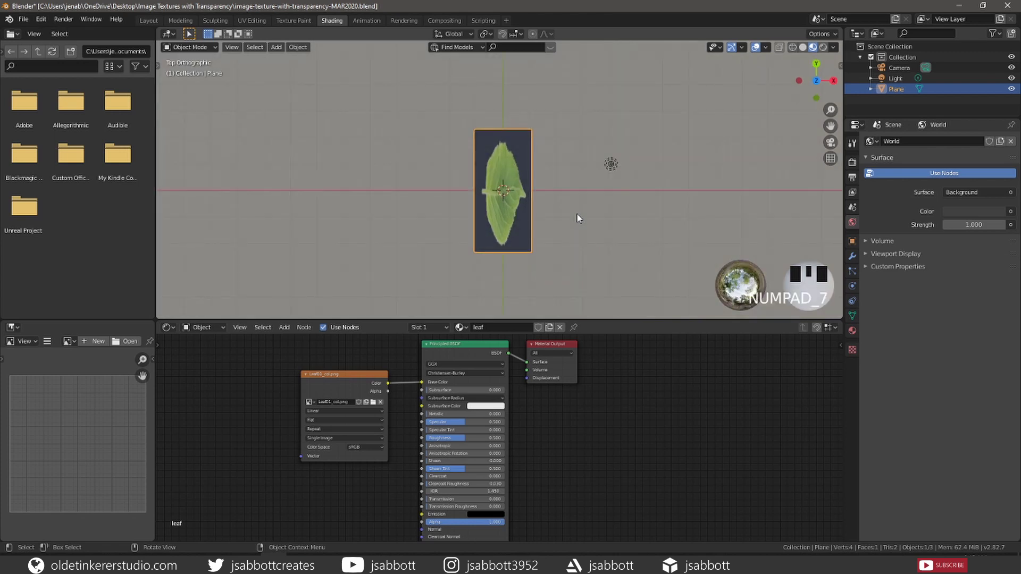
pyautogui.press('s')
pyautogui.press('x')
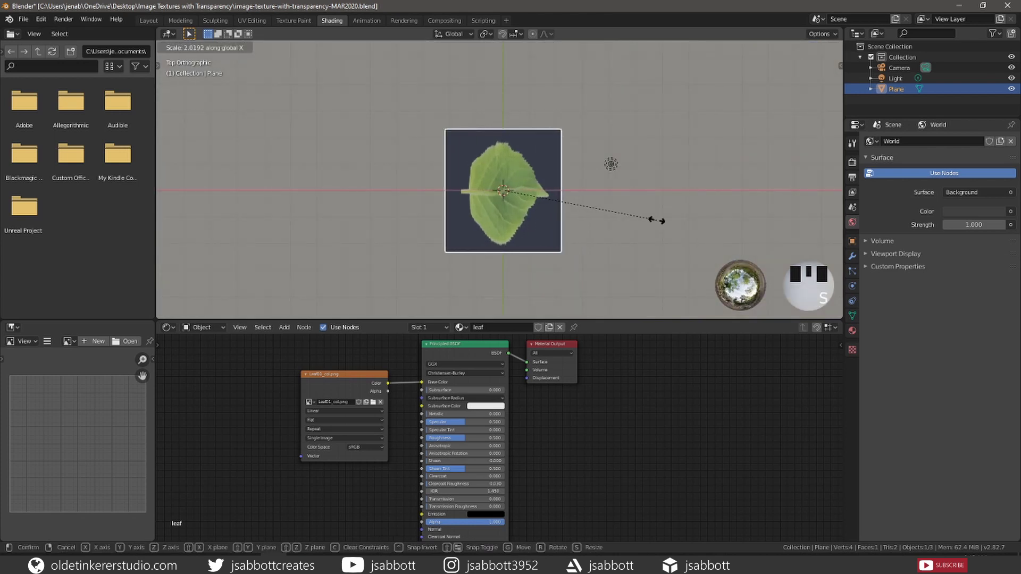
pyautogui.click(165, 231)
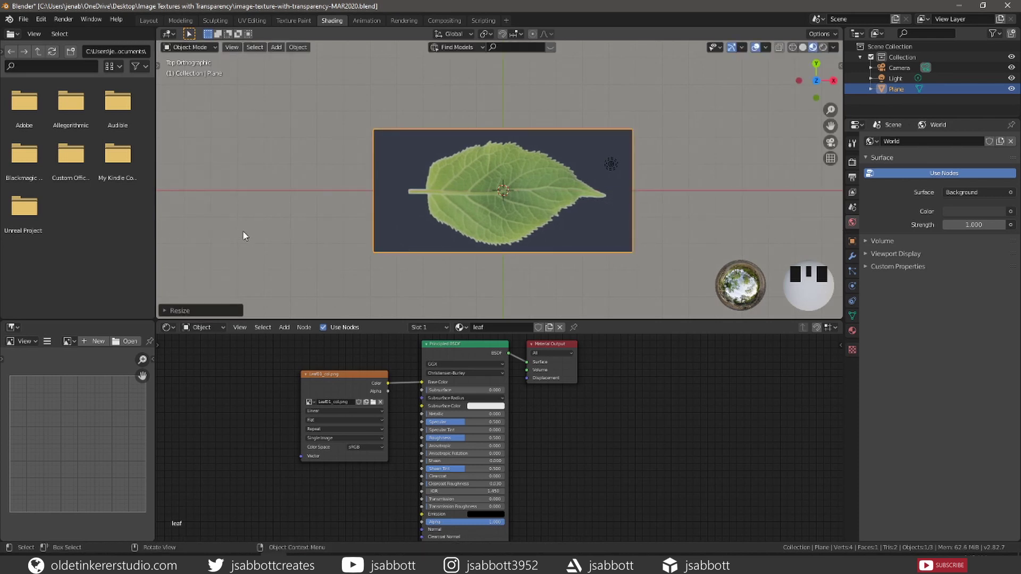
pyautogui.press('ctrl')
pyautogui.hotkey('ctrl', 'a')
pyautogui.click(244, 231)
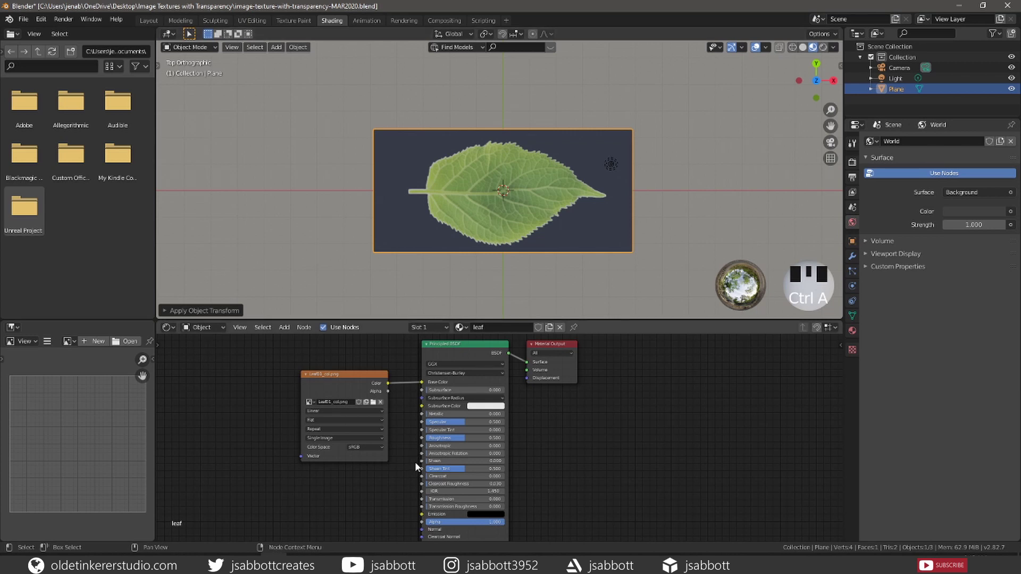
# Link the Image Texture's Alpha output into the Principled BSDF Alpha input.
pyautogui.click(389, 390)
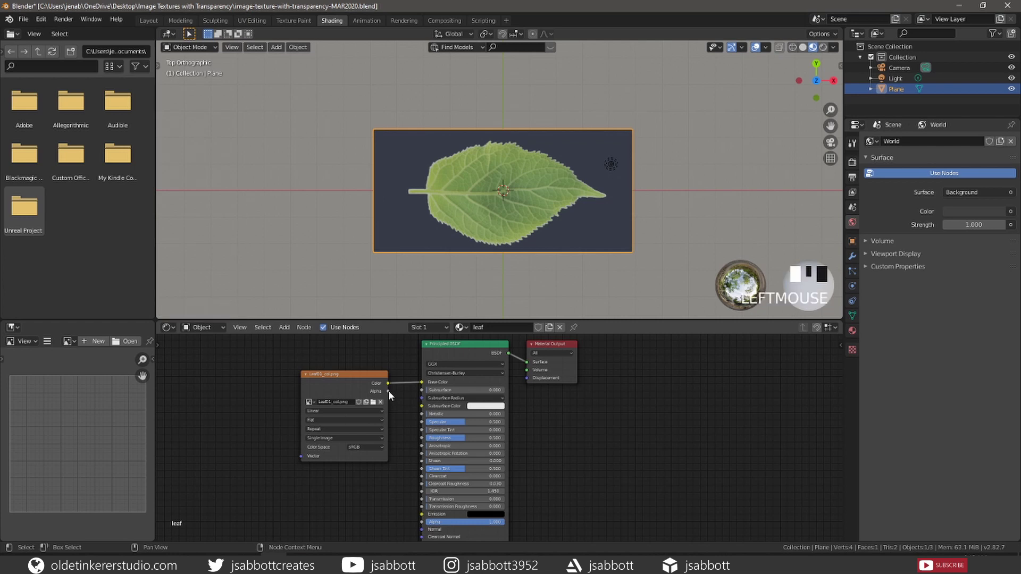
pyautogui.moveTo(389, 390); pyautogui.dragTo(416, 518)
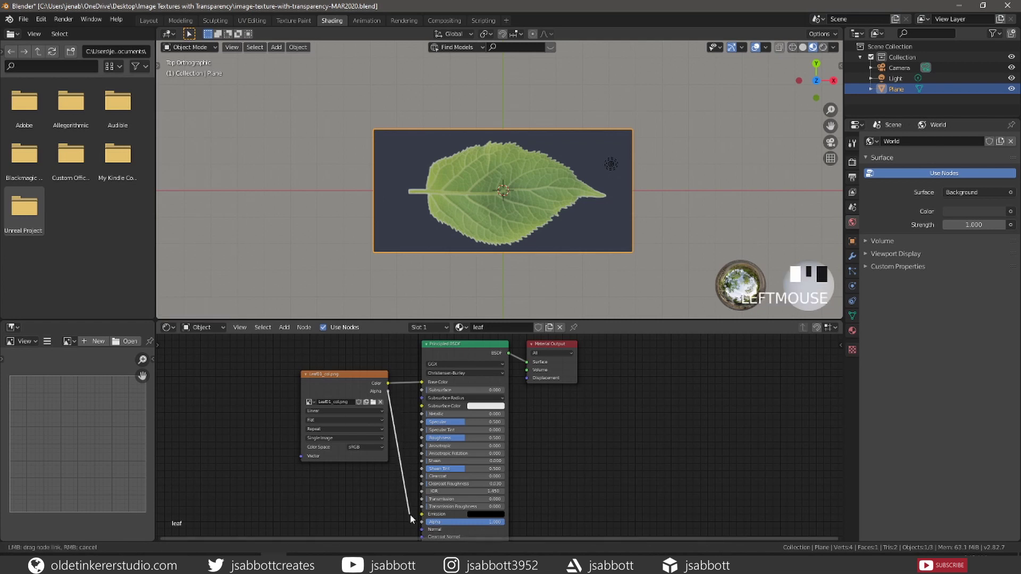
pyautogui.moveTo(423, 524); pyautogui.dragTo(422, 520)
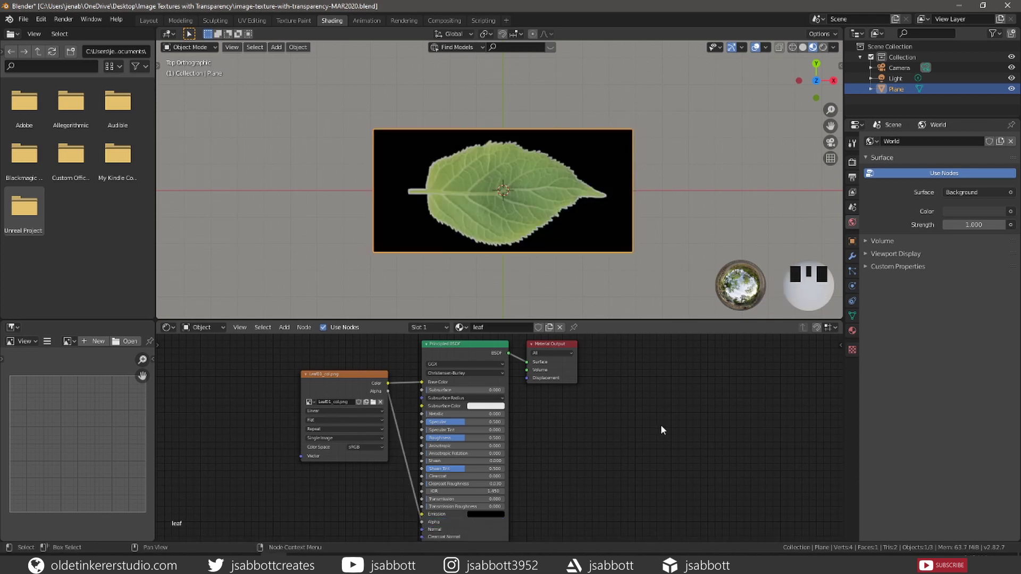
# Change the leaf material's Blend Mode from Opaque to Alpha Clip.
pyautogui.click(852, 334)
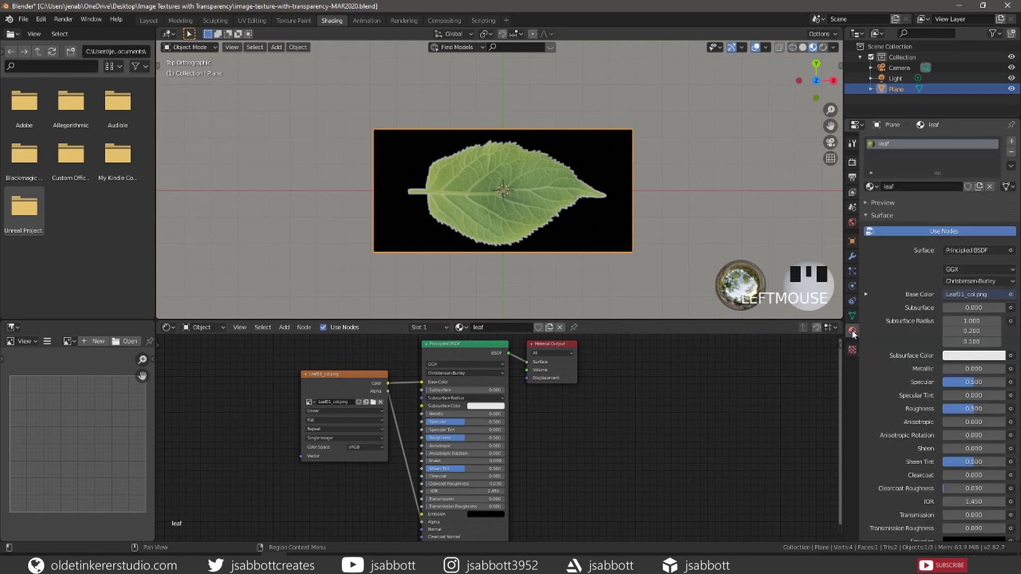
pyautogui.click(866, 215)
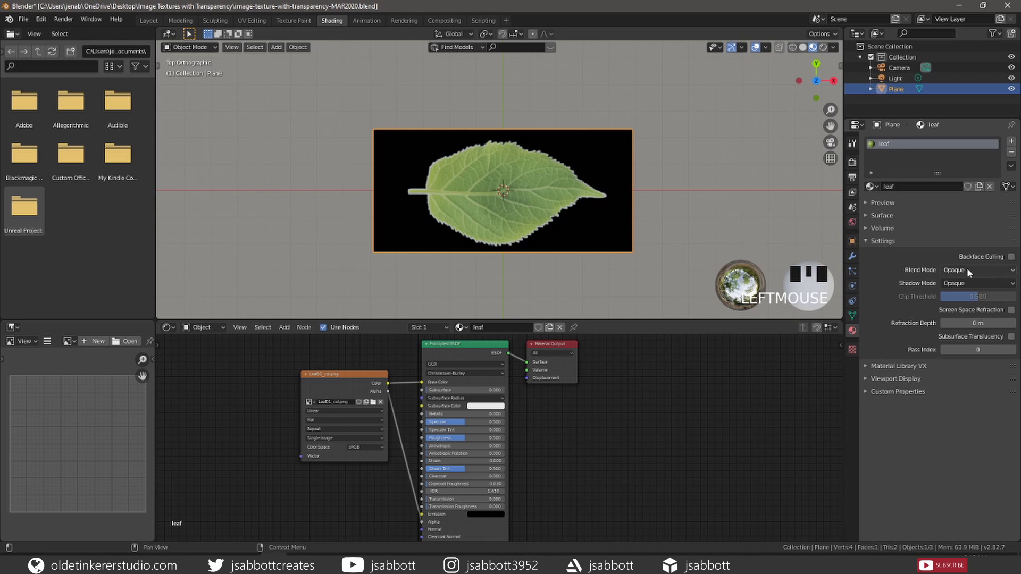
pyautogui.click(1013, 272)
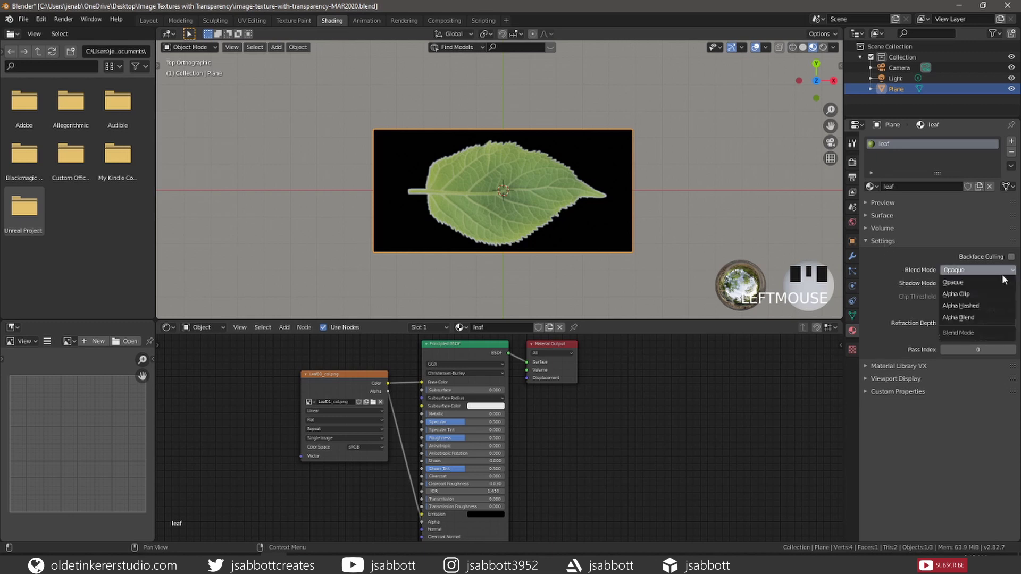
pyautogui.click(975, 293)
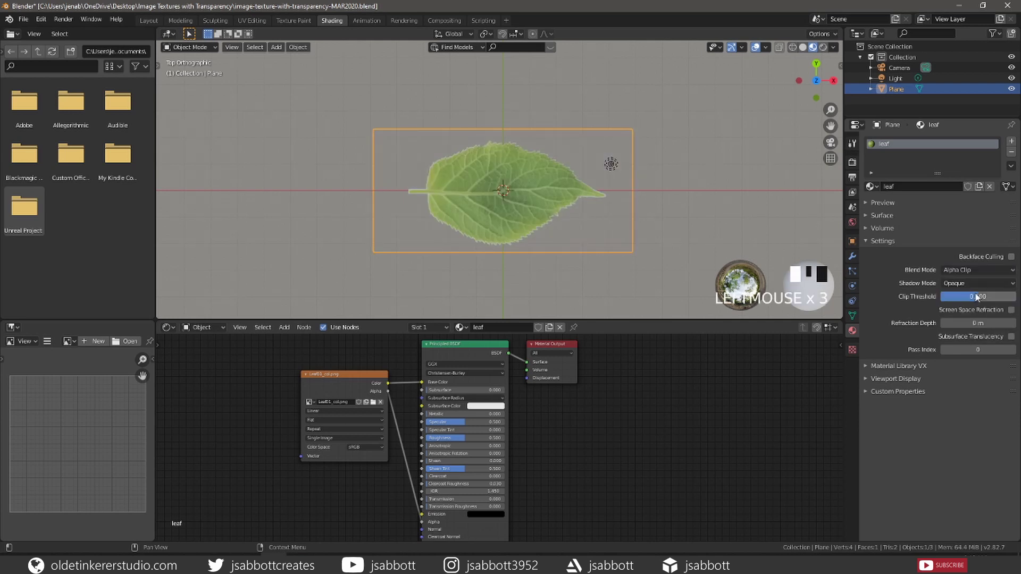